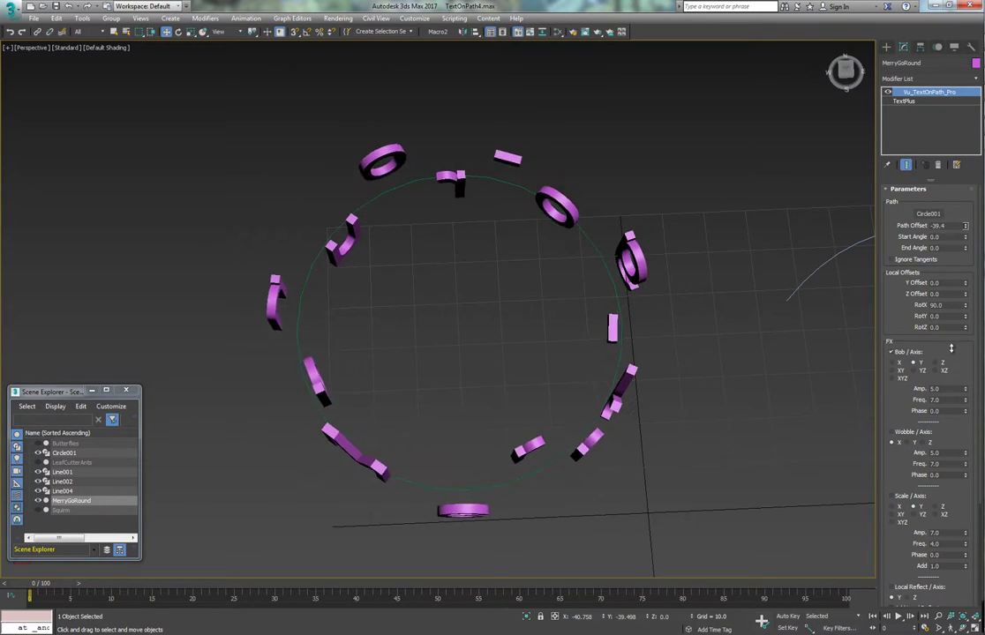
Raise the Y-axis bob amplitude of the MerryGoRound text to 14.2 and shift its path offset to -36.2
middle_click_drag(588, 393, 611, 345, "alt")
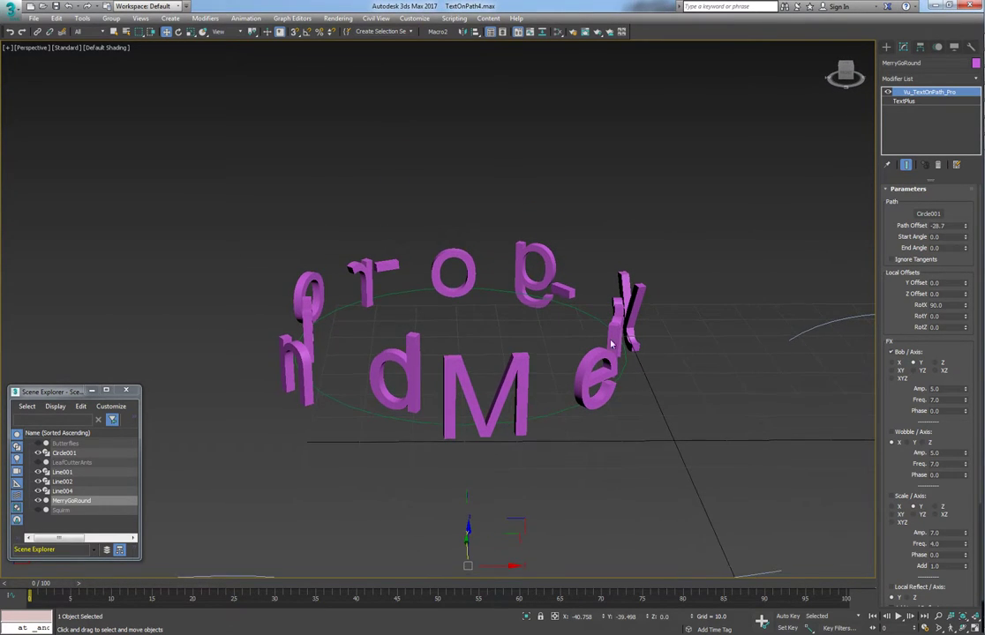
left_click_drag(966, 391, 962, 340)
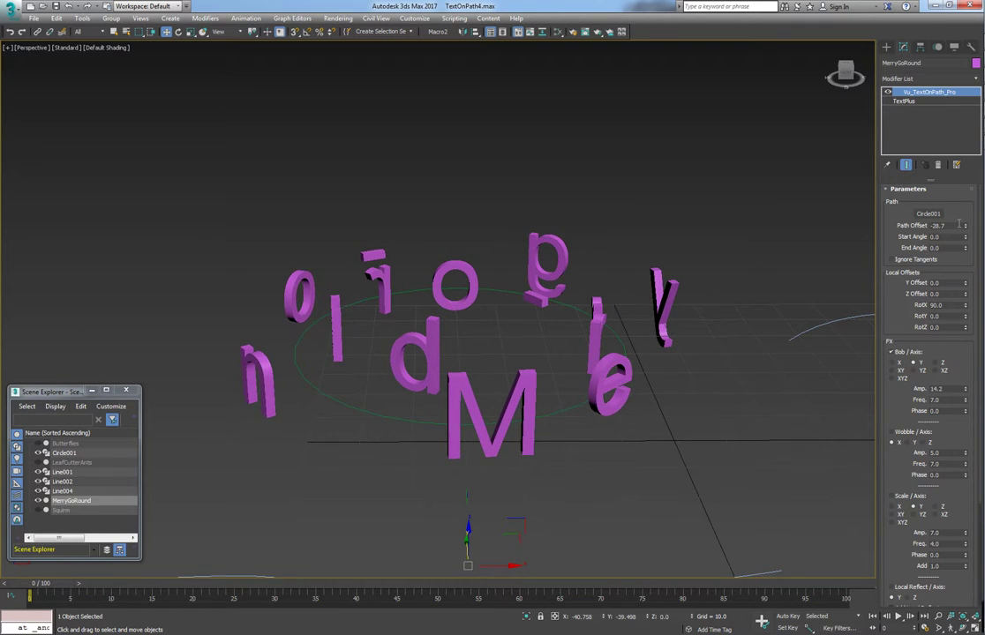
left_click_drag(965, 228, 961, 281)
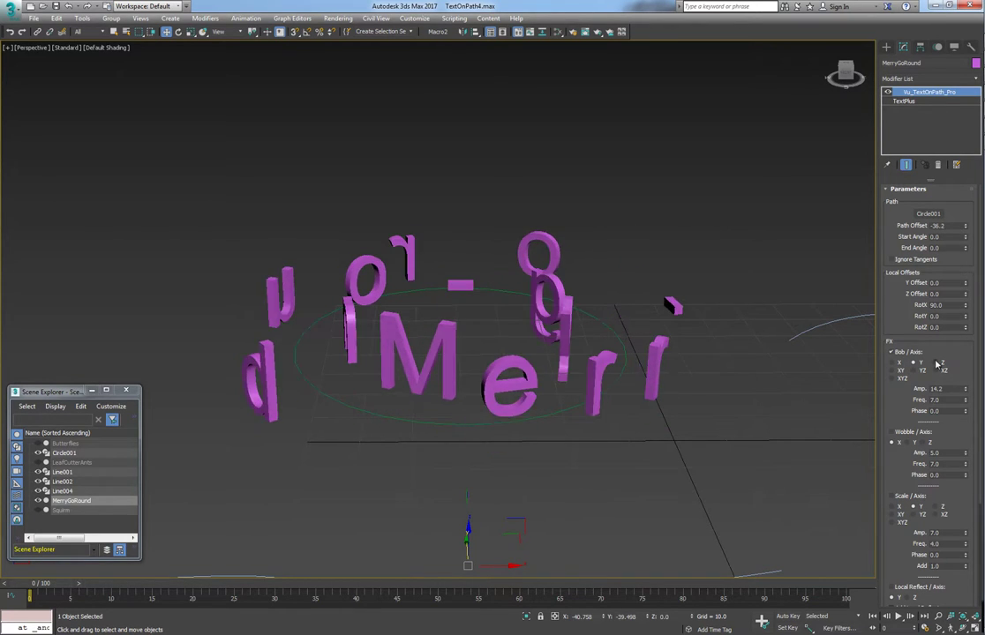
Switch the MerryGoRound bob to the Z axis with an amplitude of 6.0, and shift the path offset to -43.6
left_click(937, 363)
left_click_drag(966, 228, 963, 267)
left_click_drag(966, 388, 962, 430)
middle_click_drag(708, 382, 708, 423, "alt")
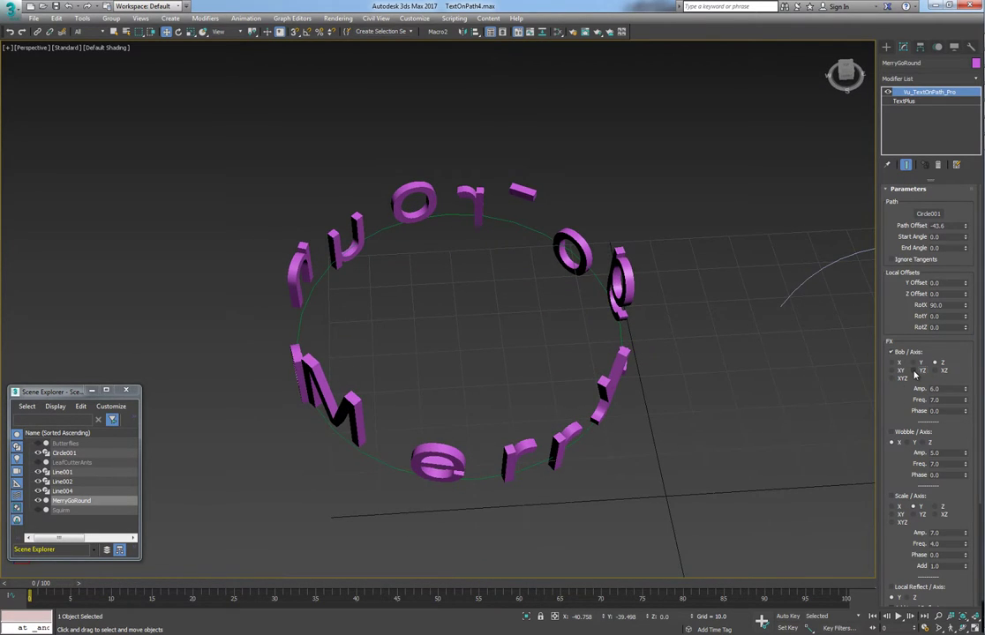
Switch the bob to the combined YZ axes and slide the text around the circle to a path offset of -53.5
left_click(914, 371)
middle_click_drag(655, 383, 666, 435, "alt")
mouse_move(965, 228)
left_mouse_down()
mouse_move(963, 262)
mouse_move(963, 222)
left_mouse_up()
middle_click_drag(653, 349, 881, 251, "alt")
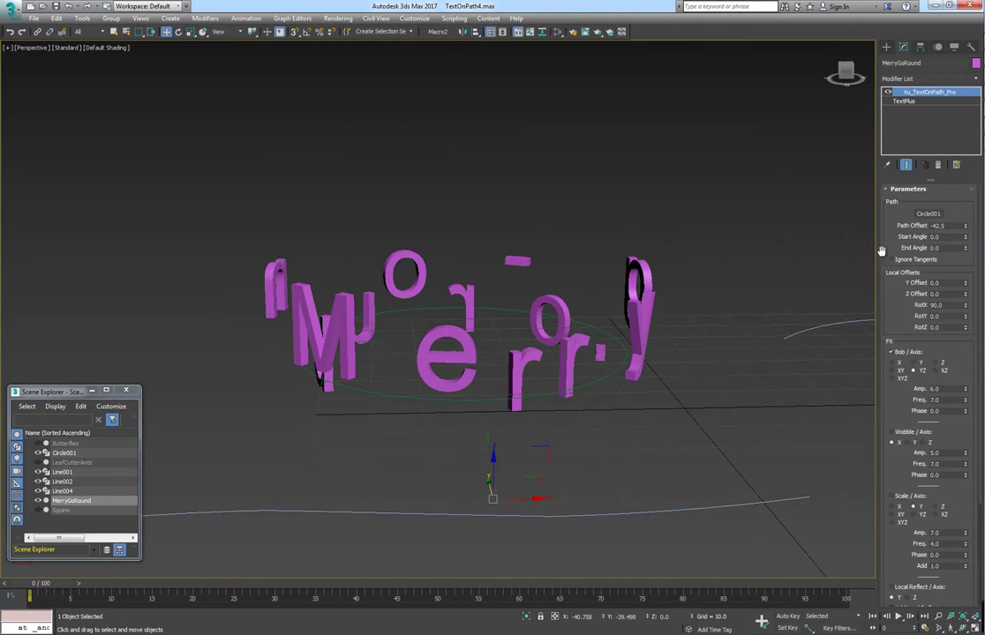
left_click_drag(965, 227, 944, 281)
middle_click_drag(713, 367, 699, 410, "alt")
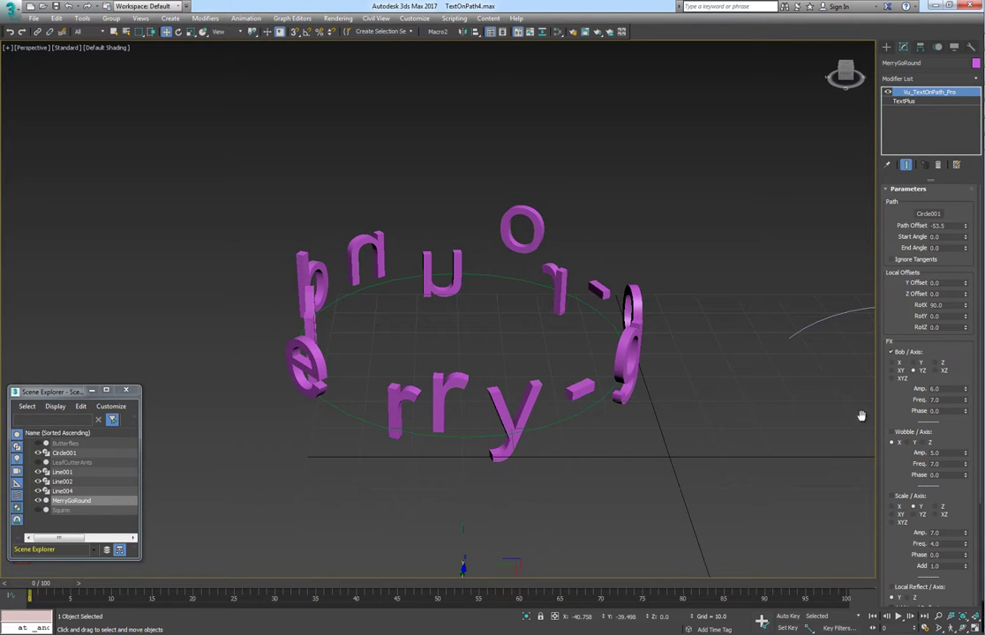
Set the bob frequency to 14.9 and its axis back to Z, previewing the motion by sliding the text around the circle
left_click_drag(964, 404, 969, 358)
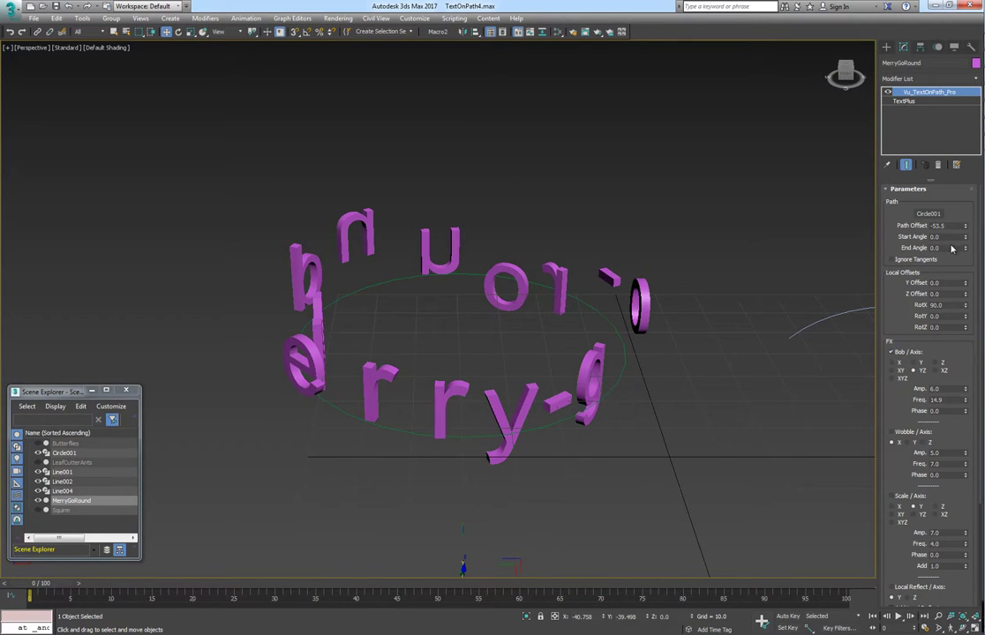
left_click_drag(963, 227, 964, 389)
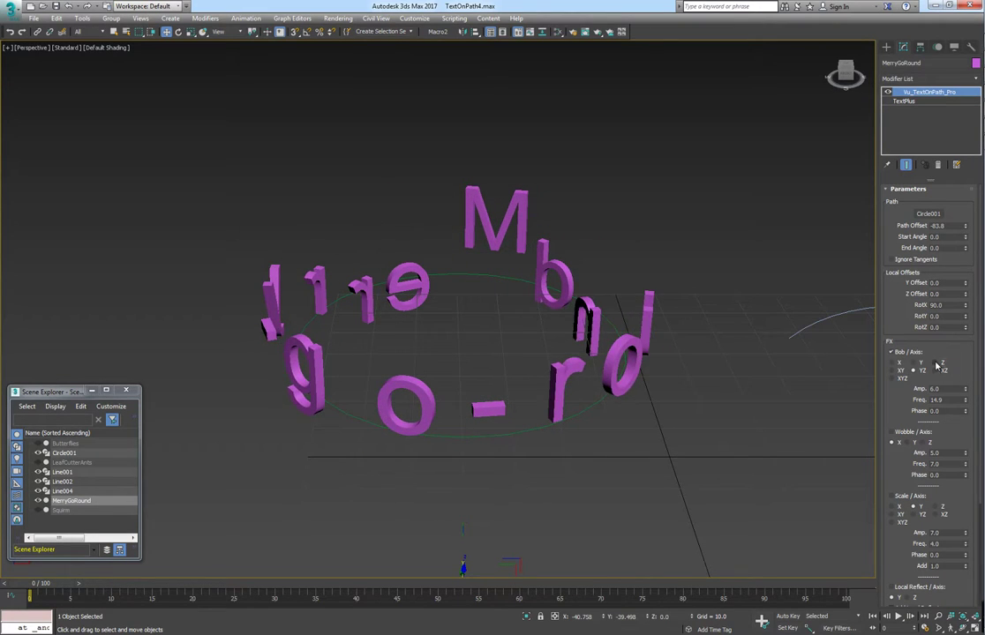
left_click(937, 363)
left_click_drag(966, 227, 965, 274)
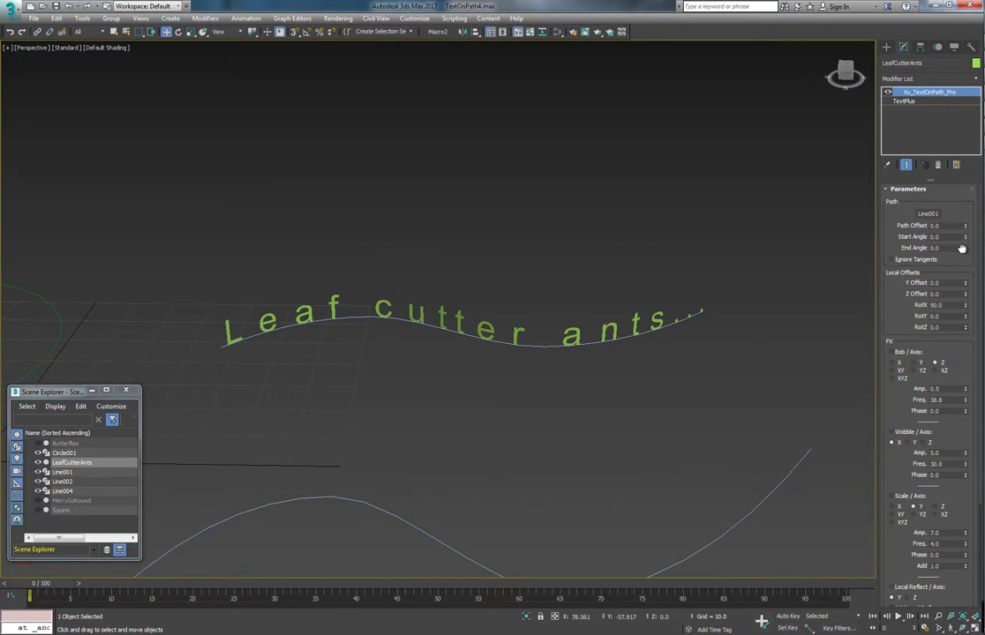
Enable the Z-axis wobble on the LeafCutterAnts text and slide it along Line001 to preview the motion
left_click_drag(958, 278, 963, 283)
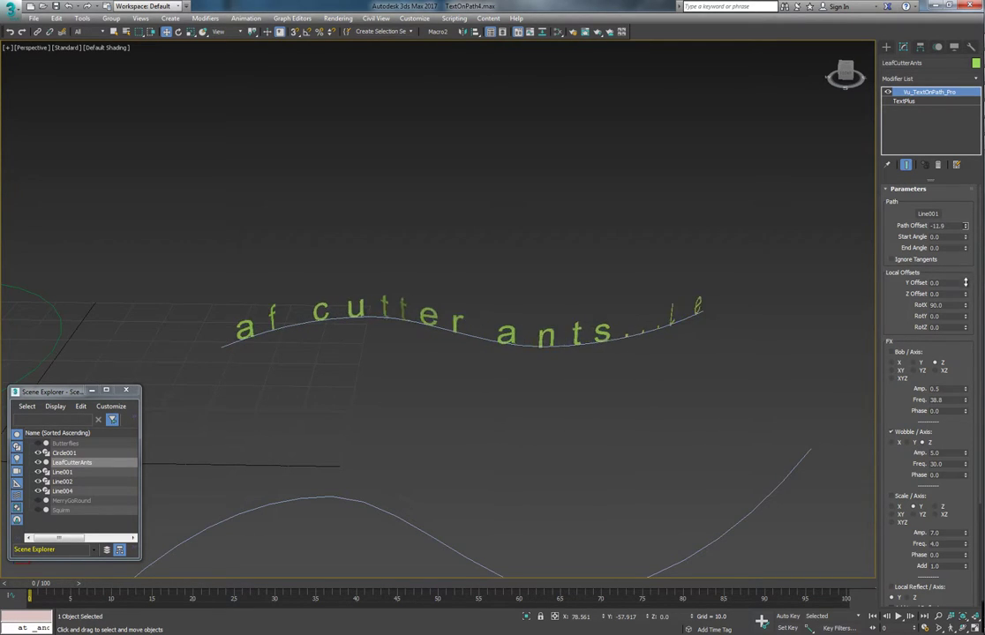
mouse_move(966, 279)
left_mouse_down()
mouse_move(962, 228)
mouse_move(958, 280)
left_mouse_up()
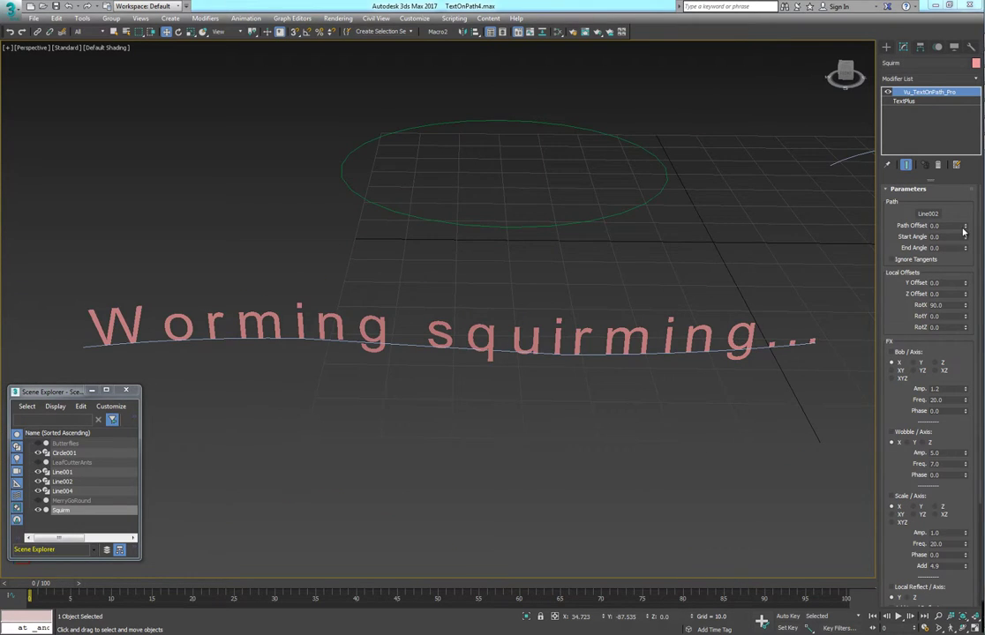
Enable the X-axis scale effect on the Squirm text, preview it by sliding the path offset, and reset the offset to 0
mouse_move(965, 226)
left_mouse_down()
mouse_move(950, 305)
mouse_move(946, 220)
mouse_move(949, 235)
left_mouse_up()
right_click(965, 227)
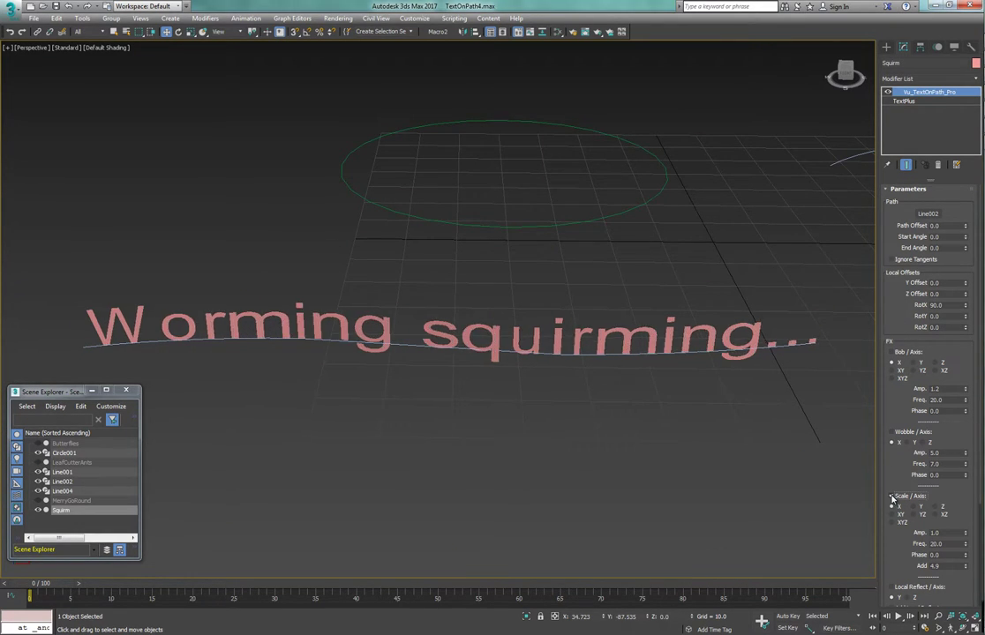
left_click_drag(966, 228, 947, 298)
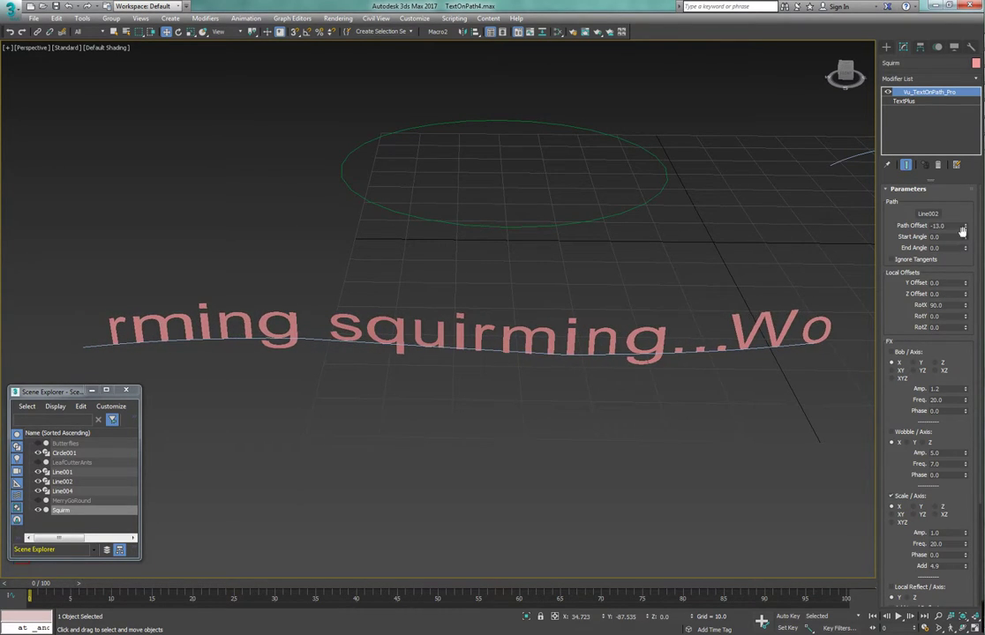
right_click(964, 227)
Try a higher scale amplitude on the Squirm text, set the scale Add value to 4.2, and preview it along the path
left_click_drag(966, 535, 965, 522)
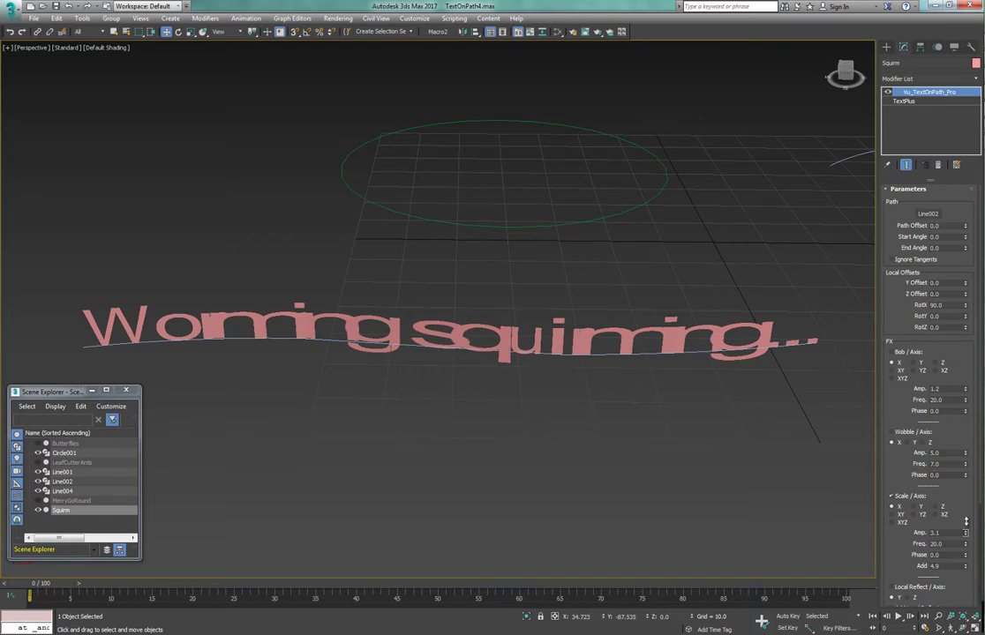
key("Return")
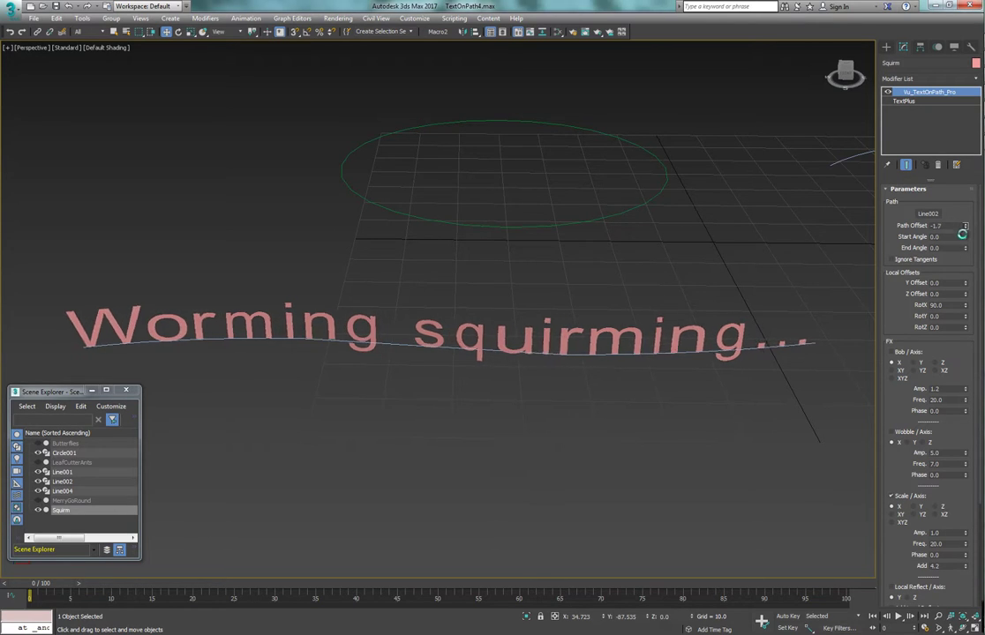
left_click_drag(966, 231, 958, 248)
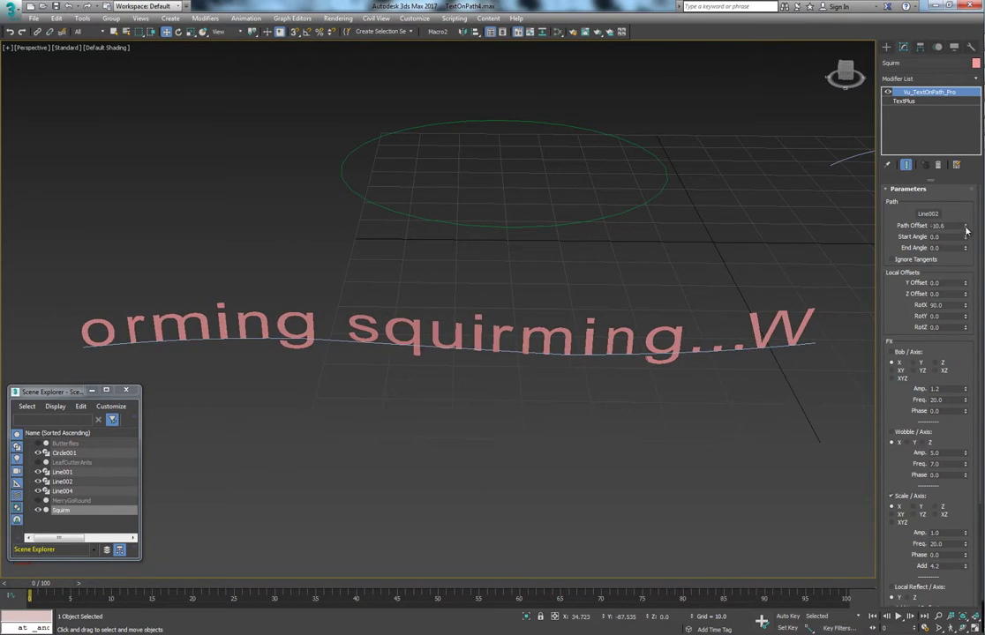
right_click(966, 230)
Enable the X-axis bob on the Squirm text and slide the text along its path to preview the crawling motion
left_click(892, 353)
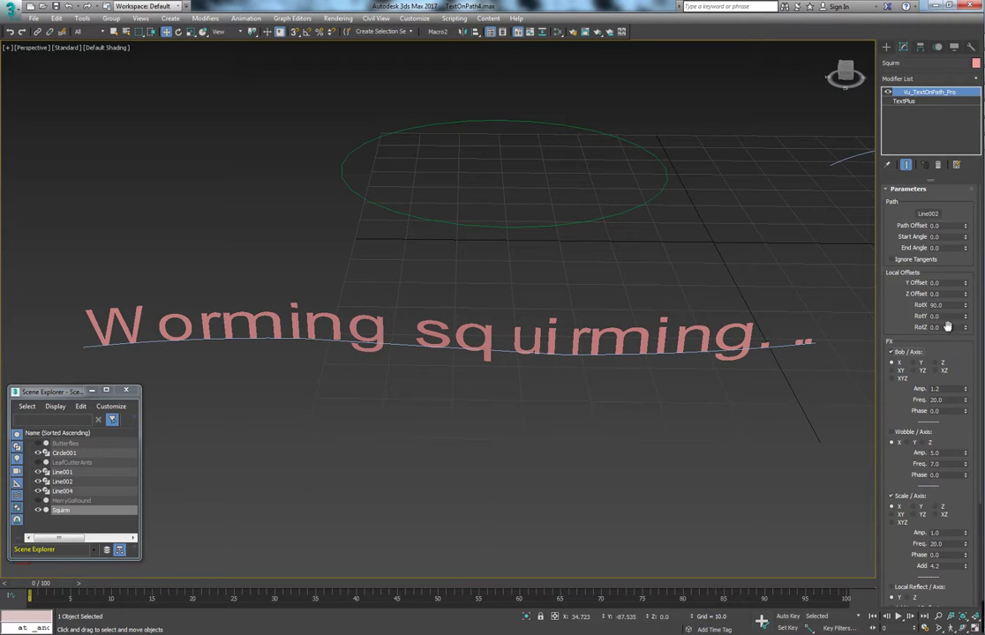
left_click_drag(966, 231, 941, 464)
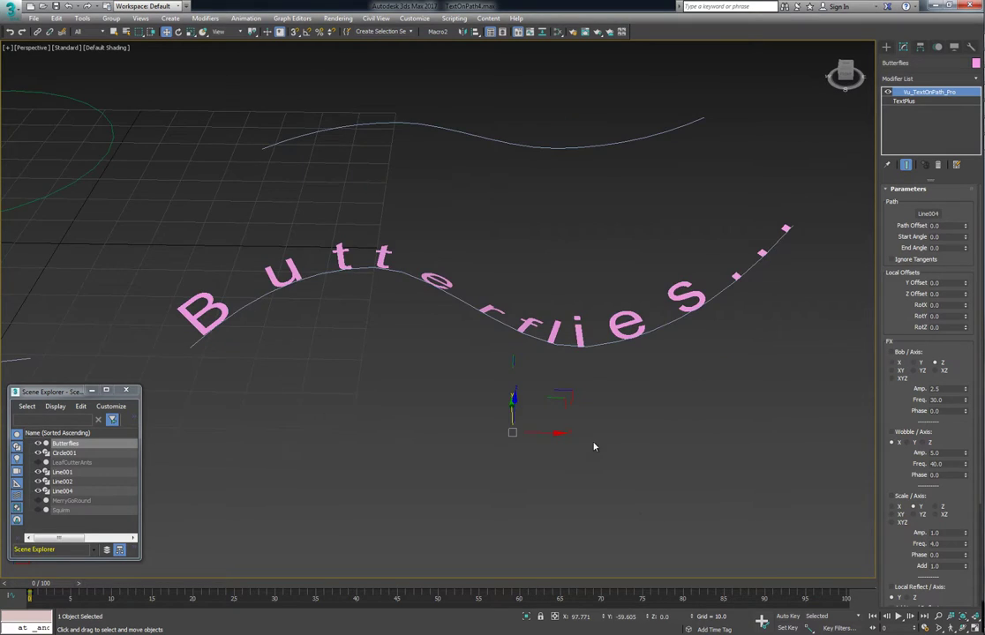
Enable the X-axis wobble on the Butterflies text and shift its path offset to -2.5
mouse_move(591, 445)
middle_mouse_down("alt")
mouse_move(587, 411)
mouse_move(659, 445)
mouse_move(684, 418)
mouse_move(642, 453)
mouse_move(583, 459)
mouse_move(497, 429)
mouse_move(600, 459)
middle_mouse_up("alt")
mouse_move(965, 225)
left_mouse_down()
mouse_move(958, 362)
mouse_move(966, 229)
left_mouse_up()
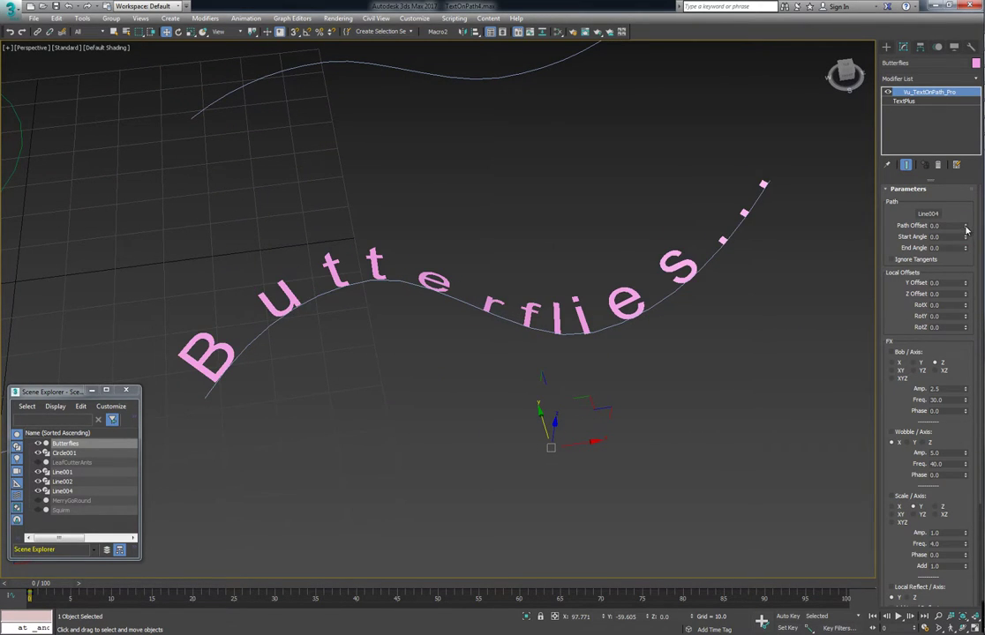
left_click(890, 432)
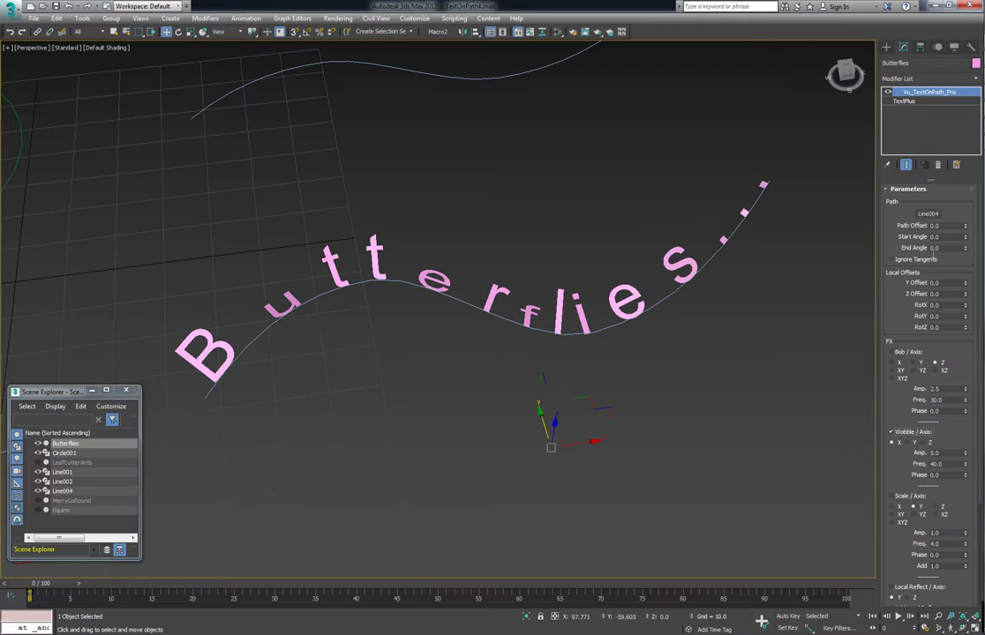
left_click_drag(965, 227, 948, 238)
Turn on Local Reflect about Y with Add Local Reflect for the Butterflies text, and slide its path offset to -45.4
scroll(890, 479, "down", 5)
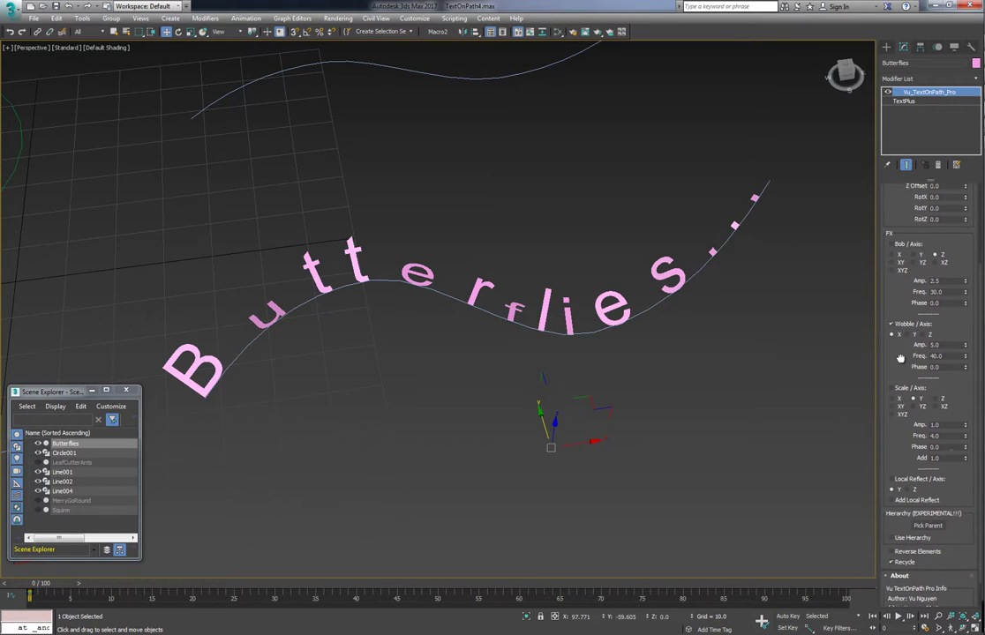
left_click(891, 476)
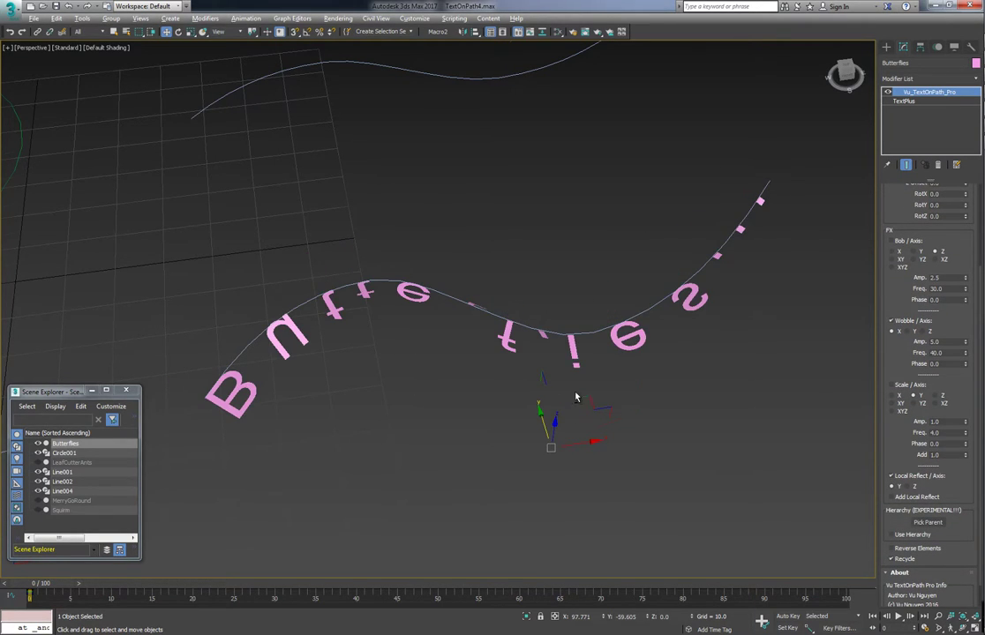
middle_click_drag(575, 398, 686, 397, "alt")
left_click(892, 477)
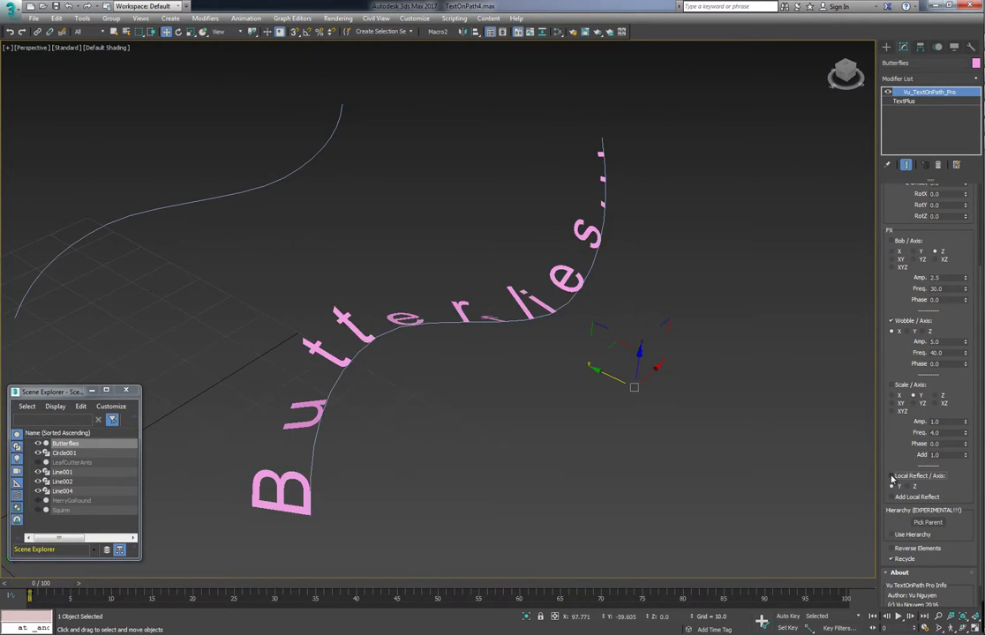
left_click(892, 477)
left_click(891, 497)
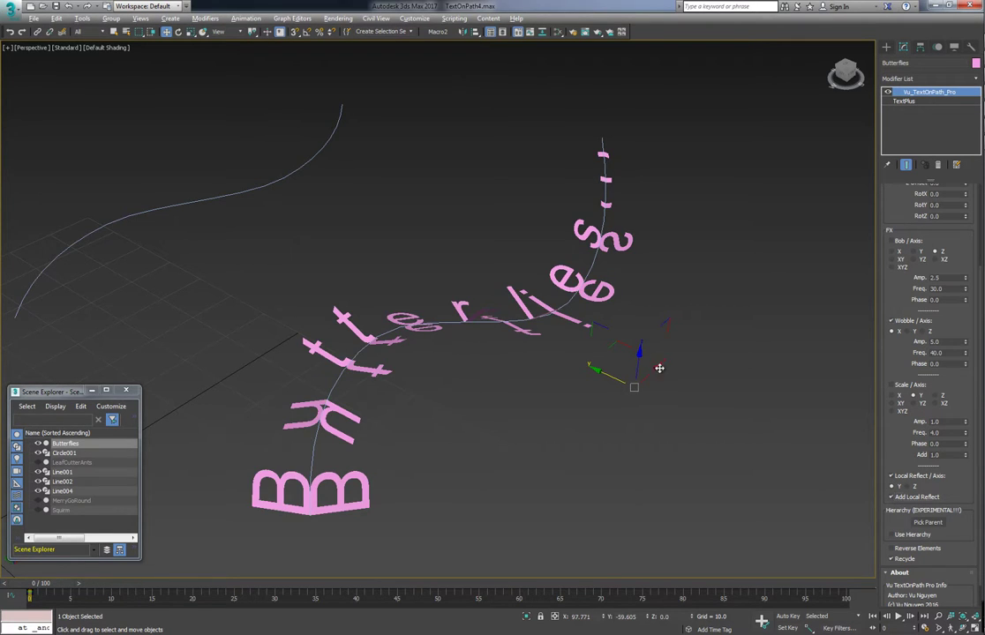
middle_click_drag(547, 380, 601, 379, "alt")
left_click_drag(900, 202, 902, 319)
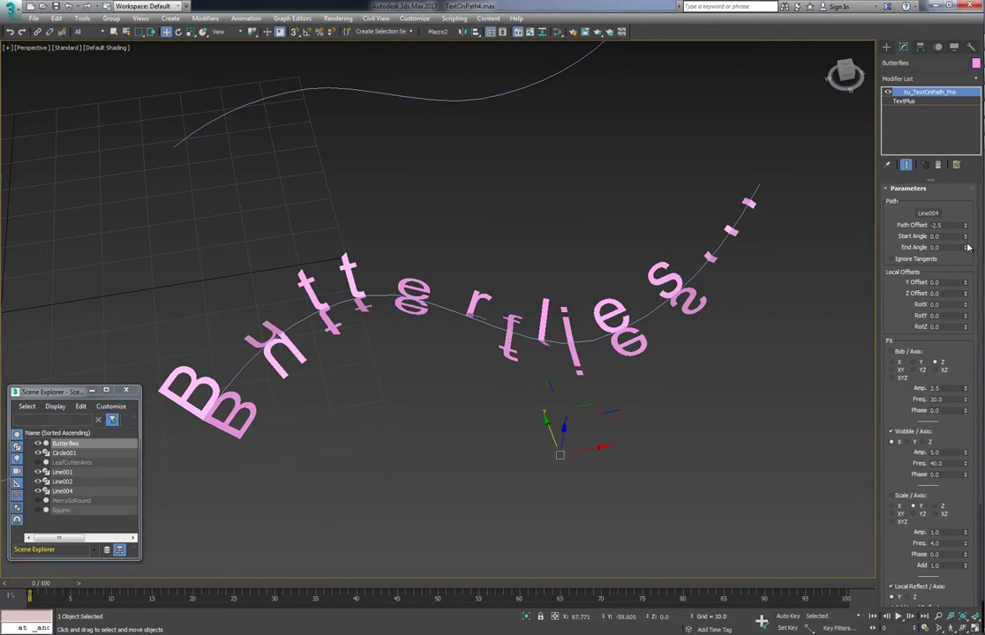
left_click_drag(965, 225, 915, 458)
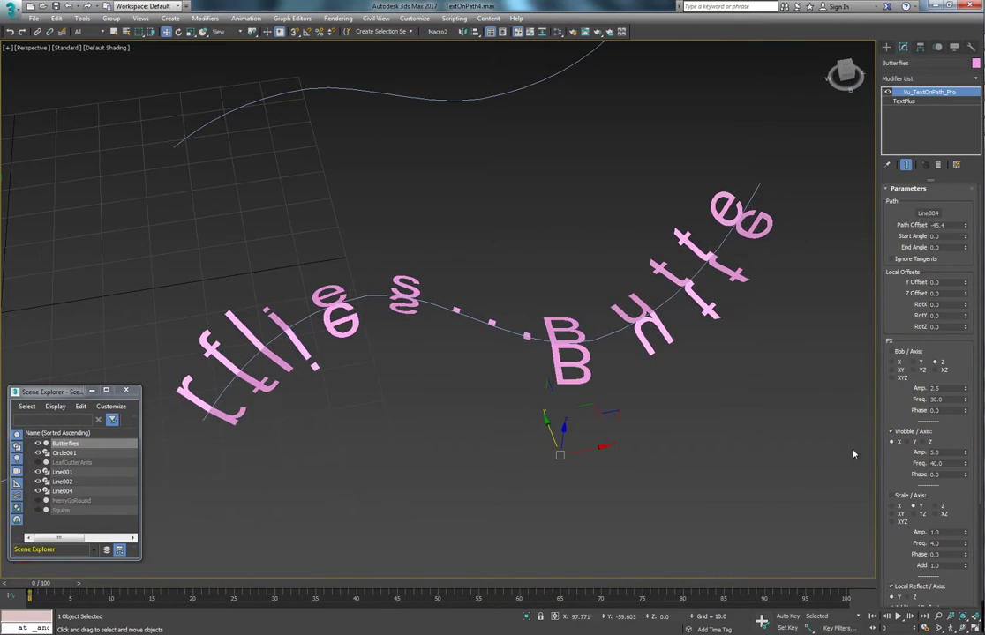
Enable the Z-axis bob on the Butterflies text and slide its path offset to -102.5
middle_click_drag(621, 452, 637, 436, "alt")
left_click_drag(895, 551, 888, 514)
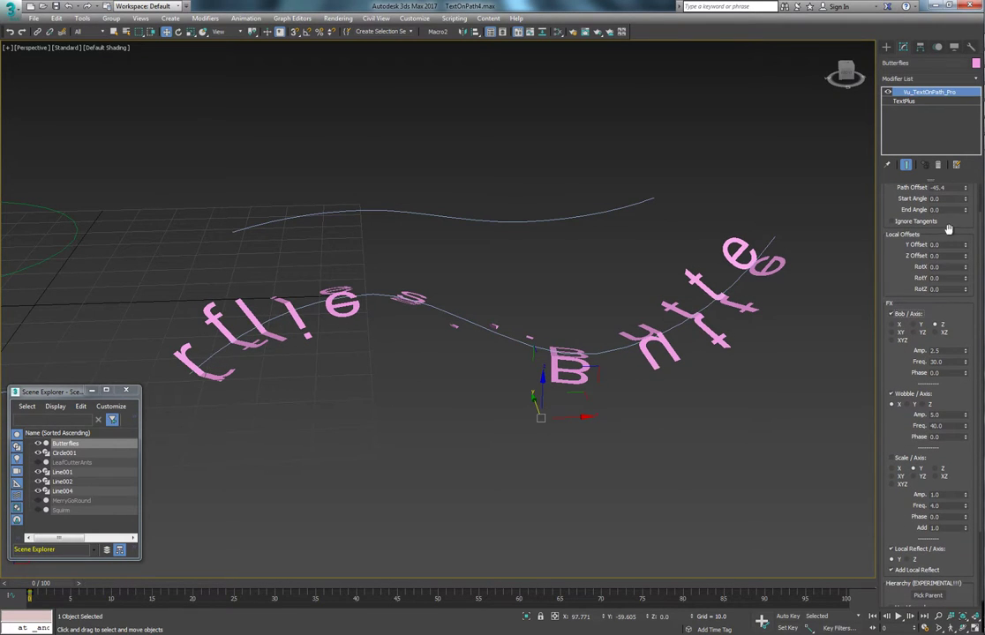
left_click_drag(891, 211, 891, 248)
left_click_drag(966, 224, 959, 356)
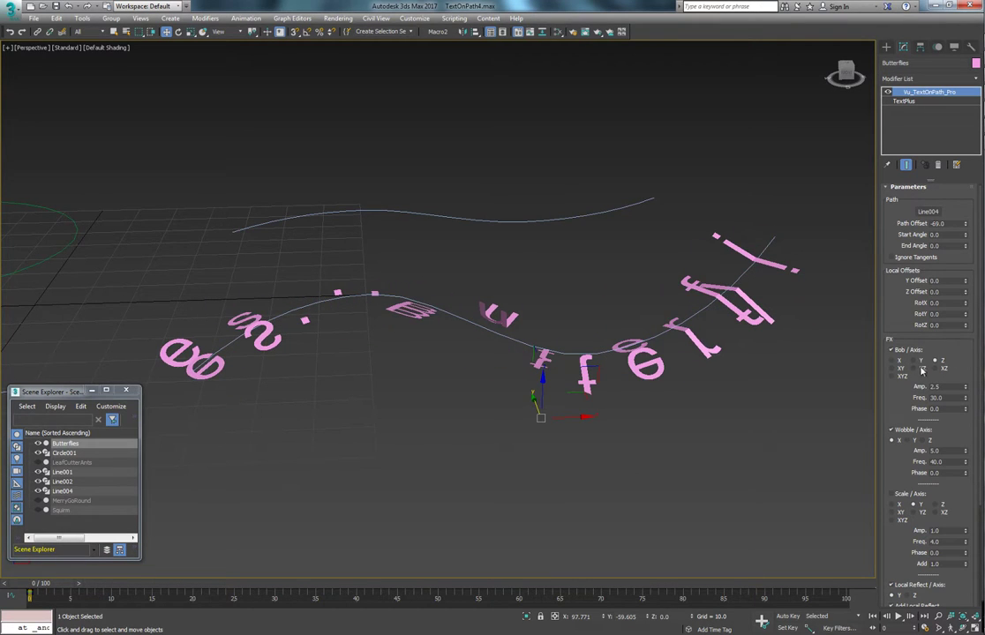
left_click_drag(965, 223, 960, 403)
Keep the bob on the Z axis and slide the Butterflies text past a path offset of -127.7 to preview the combined effects
middle_click_drag(603, 362, 603, 405, "alt")
left_click(939, 360)
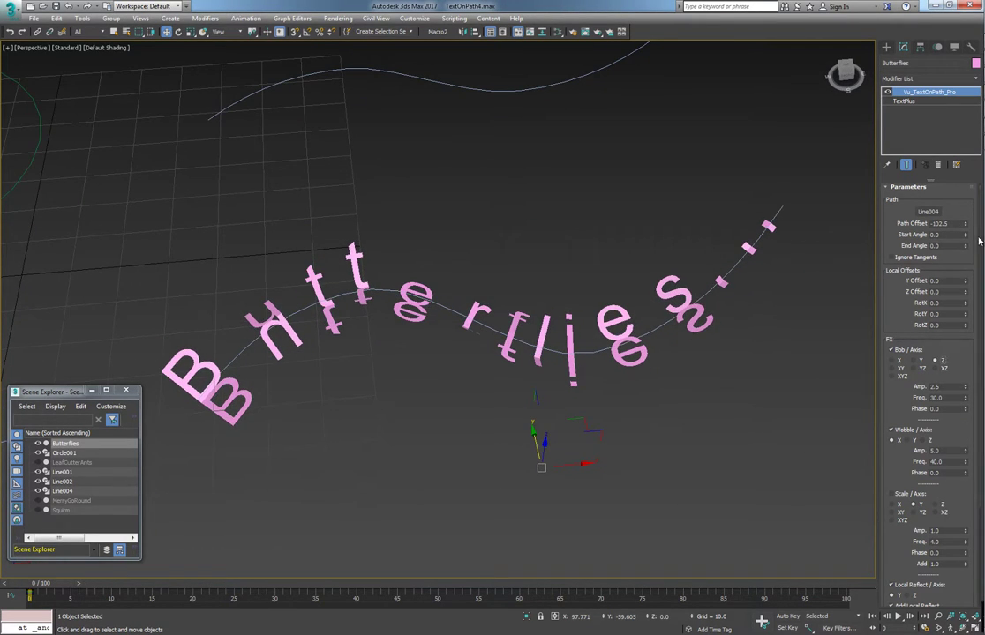
left_click_drag(964, 228, 887, 363)
middle_click_drag(780, 372, 771, 321, "alt")
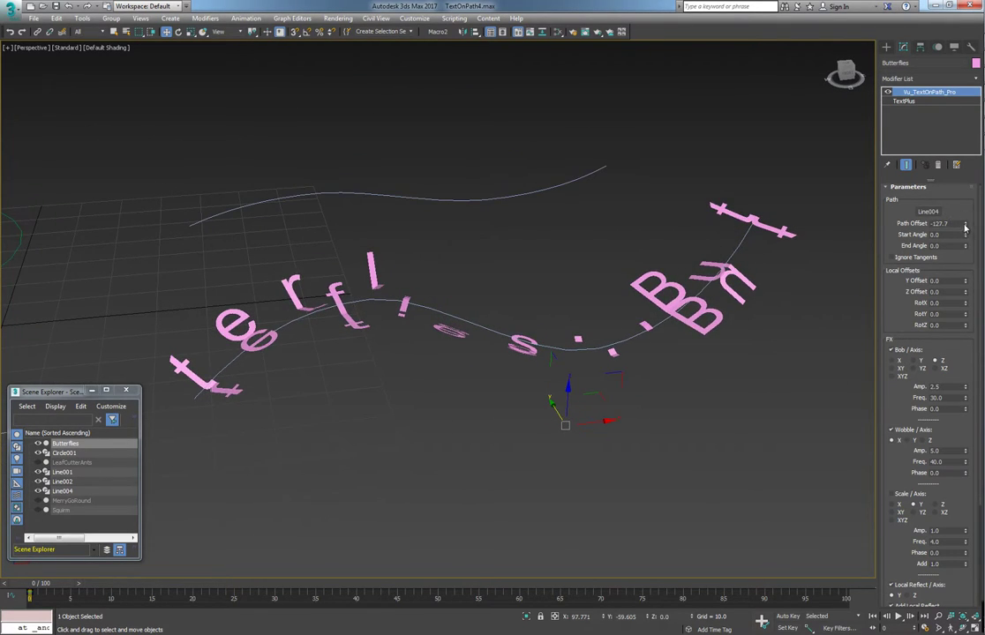
left_click_drag(965, 228, 955, 468)
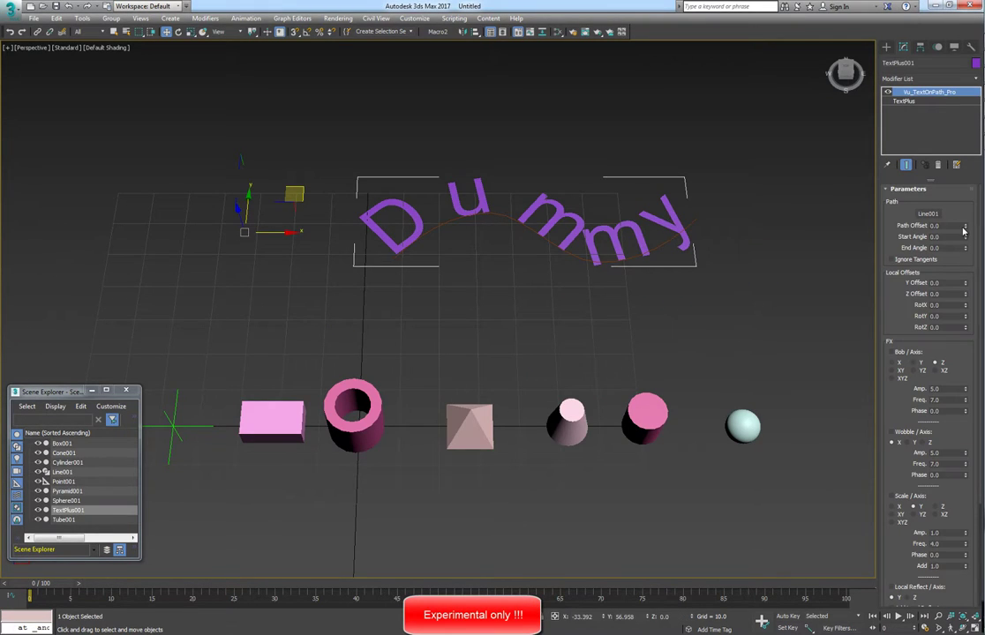
Slide the Dummy text along its path to preview the offset, and reset the path offset to 0
mouse_move(965, 228)
left_mouse_down()
mouse_move(965, 202)
mouse_move(964, 226)
left_mouse_up()
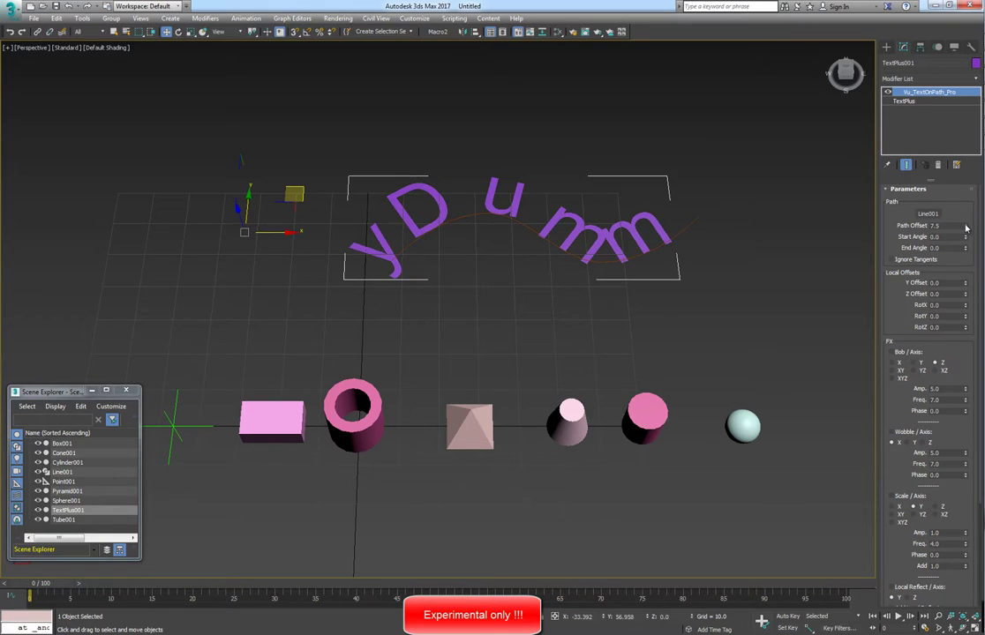
right_click(965, 228)
Select the box, tube, pyramid, cone, cylinder and sphere and link them to the Point001 helper as their parent
middle_click_drag(715, 302, 738, 278)
left_click_drag(290, 358, 290, 356)
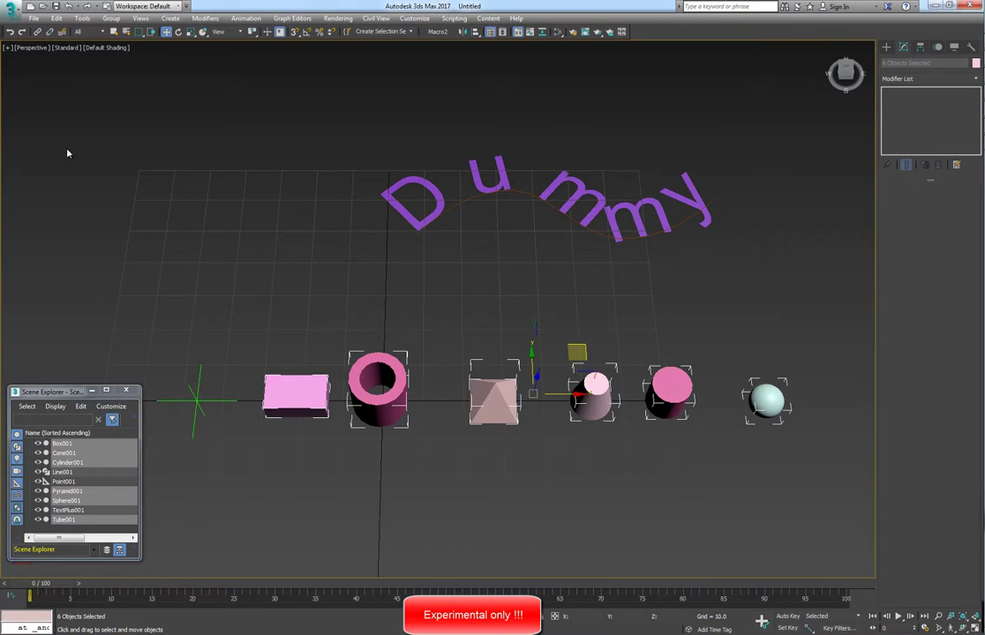
left_click(37, 32)
left_click_drag(227, 406, 197, 401)
right_click(240, 314)
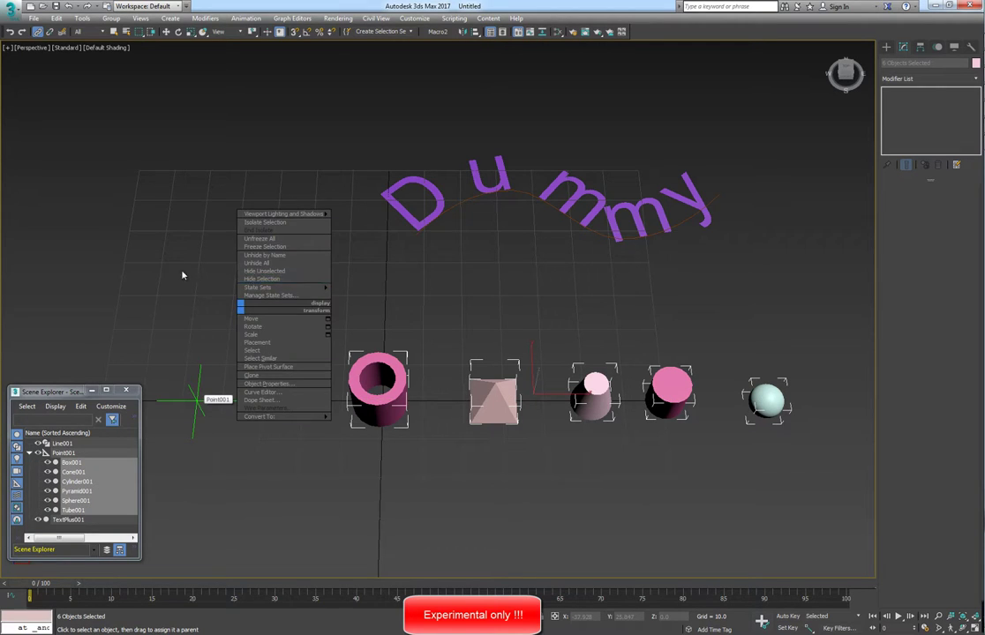
left_click(163, 256)
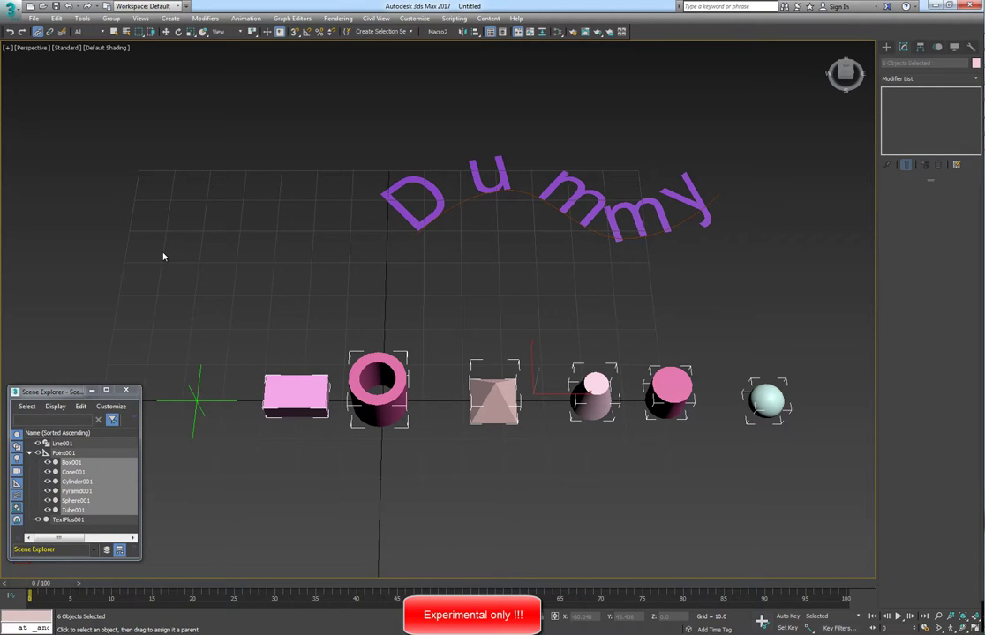
Pick the Point001 helper as the hierarchy parent in the Dummy text's Vu_TextOnPath_Pro modifier and enable Use Hierarchy
left_click(194, 409)
mouse_move(254, 355)
left_mouse_down()
mouse_move(259, 330)
mouse_move(260, 339)
left_mouse_up()
right_click(260, 338)
left_click(393, 198)
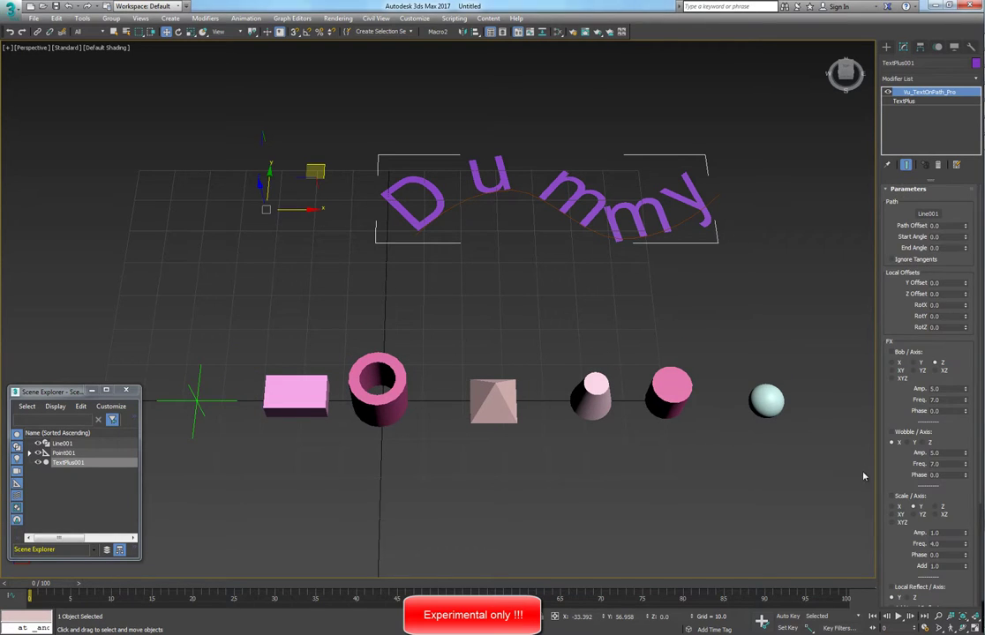
scroll(898, 429, "down", 5)
left_click(927, 496)
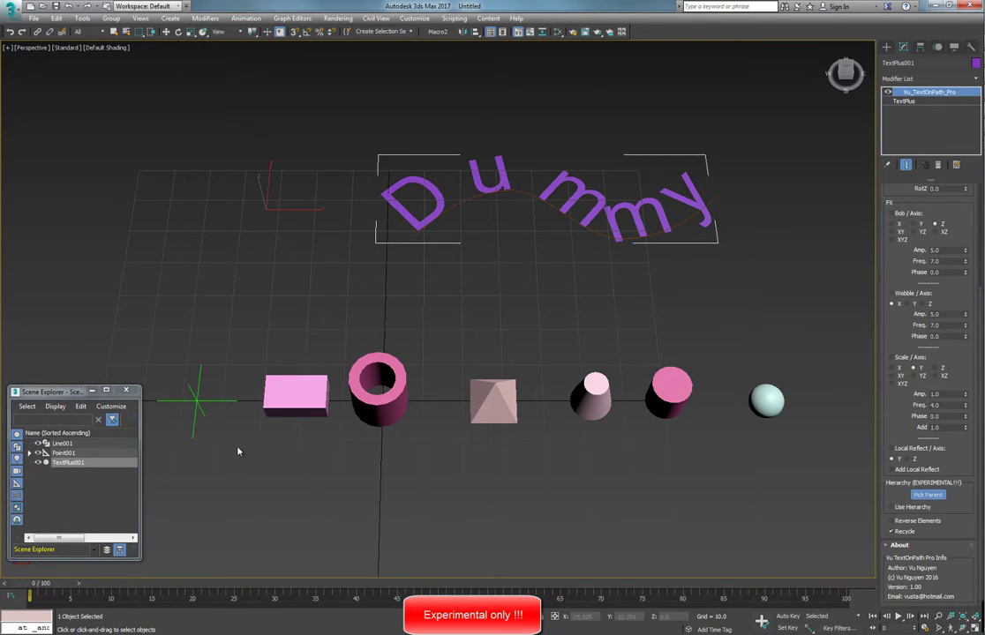
left_click(197, 402)
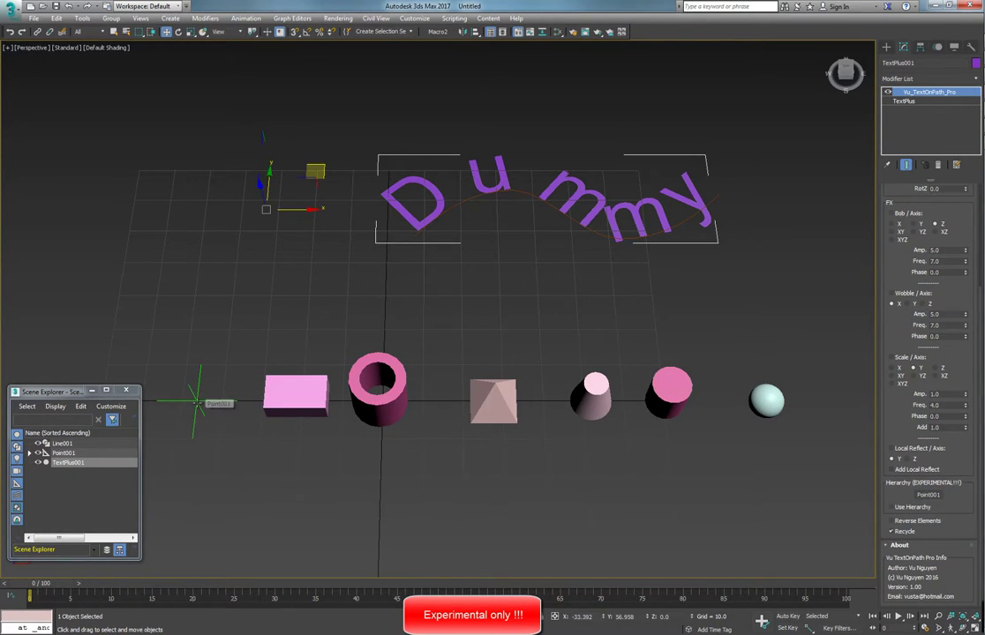
left_click(891, 508)
Slide the path offset to -29.0 to preview the hierarchy's primitives travelling along the curve
middle_click_drag(614, 306, 598, 311)
scroll(964, 216, "up", 5)
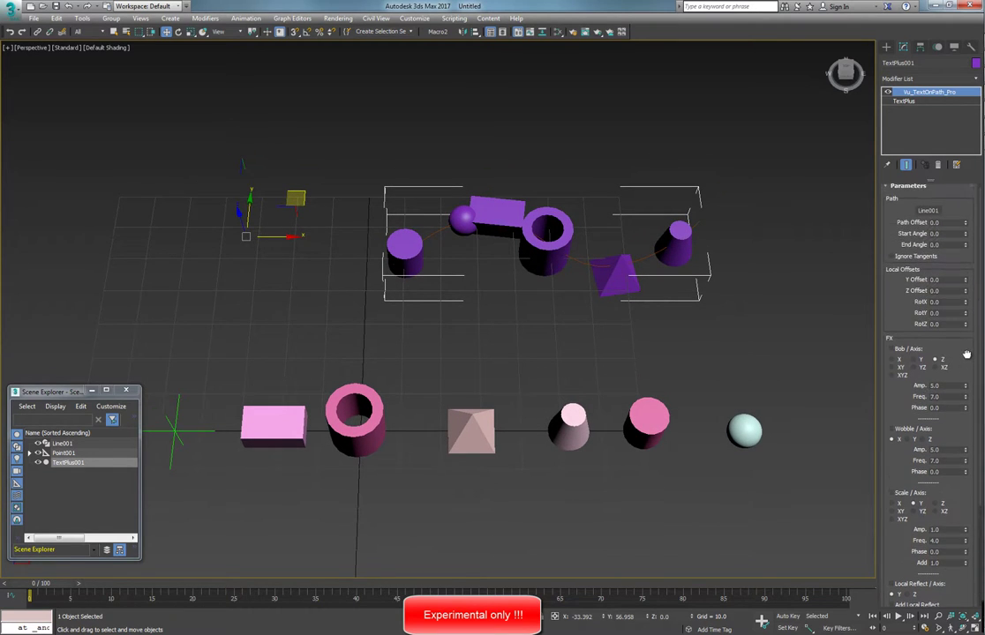
left_click_drag(964, 226, 904, 219)
left_click_drag(967, 225, 943, 375)
Move the Point001 helper with its linked primitives back and forth along the X axis, ending at about X 16.4
middle_click_drag(639, 358, 663, 331)
scroll(663, 331, "down", 3)
left_click_drag(371, 377, 146, 378)
middle_click_drag(227, 364, 325, 375)
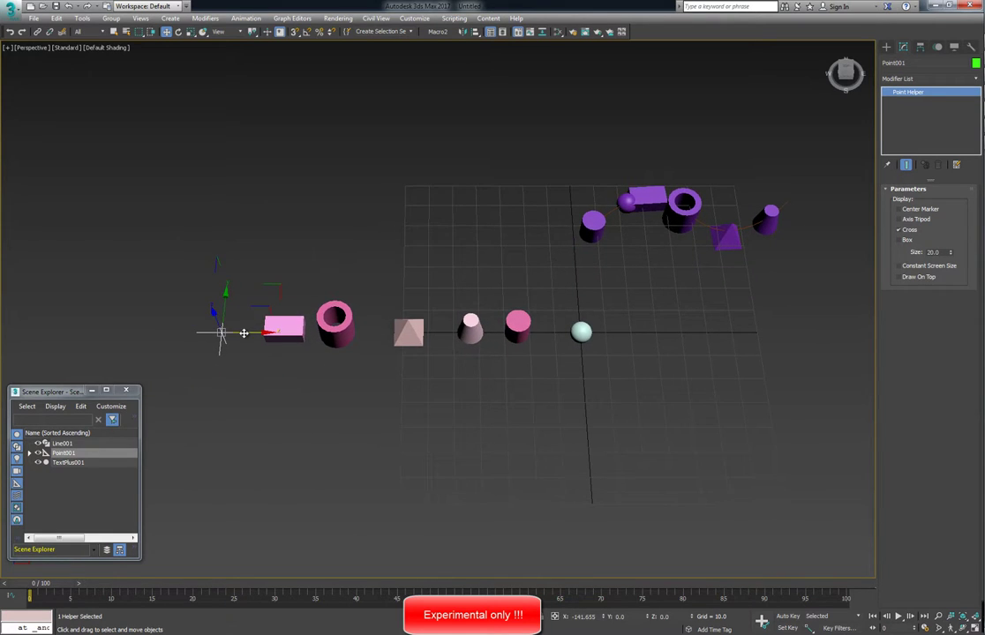
left_click_drag(244, 334, 81, 334)
middle_click_drag(165, 363, 235, 382)
scroll(235, 382, "down", 4)
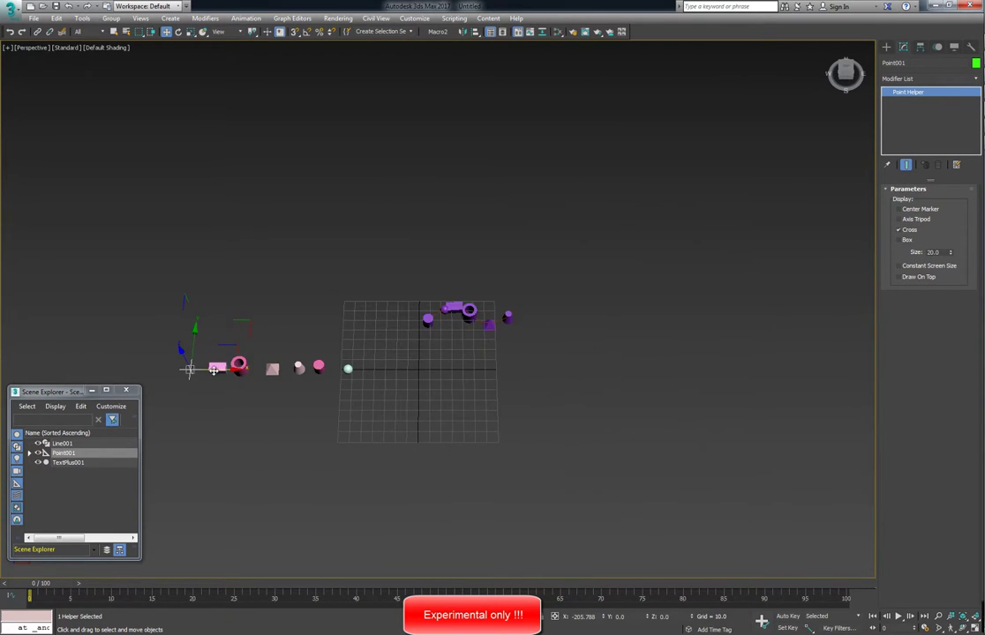
left_click_drag(214, 371, 322, 366)
left_click_drag(190, 364, 68, 369)
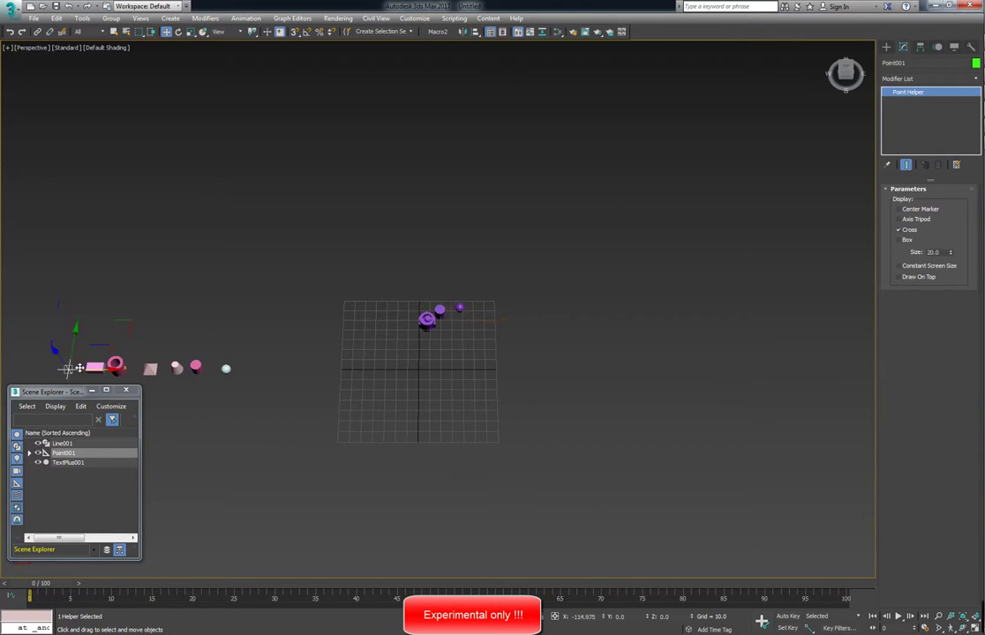
left_click_drag(179, 376, 267, 374)
middle_click_drag(292, 371, 338, 355)
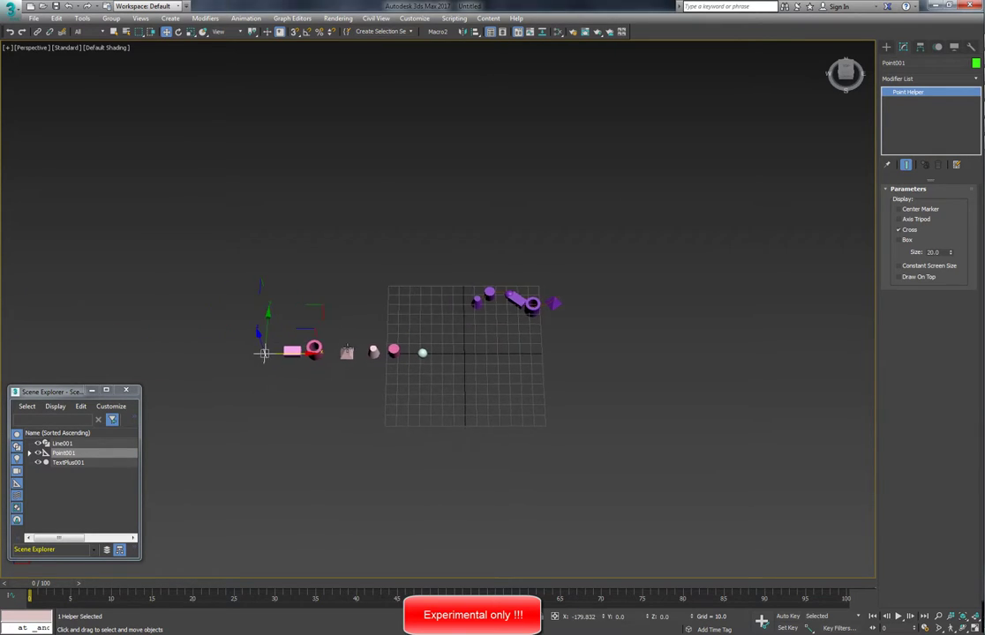
left_click_drag(267, 354, 485, 354)
middle_click_drag(382, 363, 339, 369)
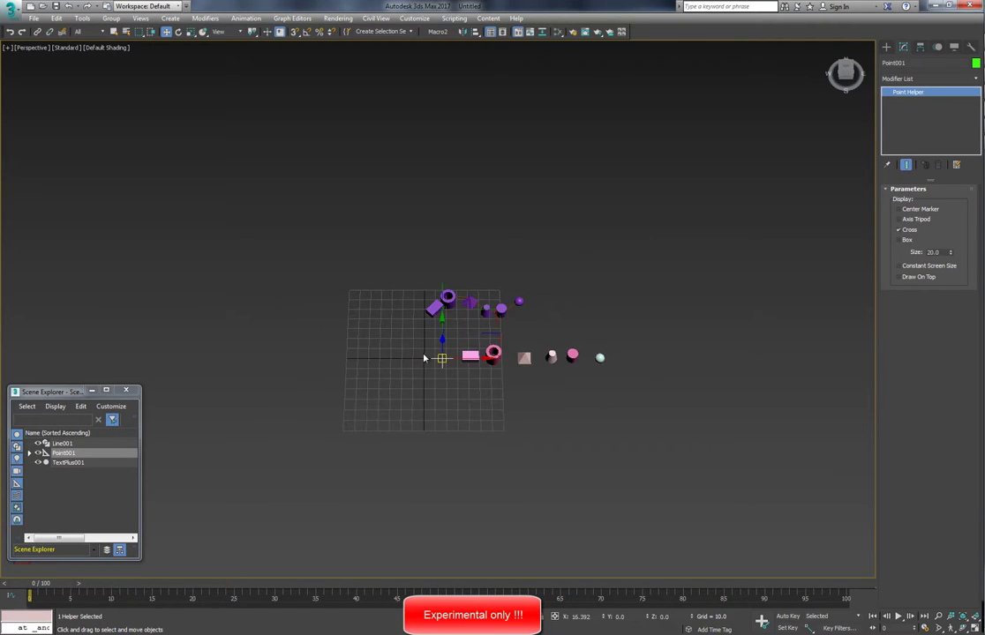
Move the original box to about Y -11.8, the tube to about Y 6.7 and the pyramid slightly toward negative Y
scroll(431, 338, "up", 6)
middle_click_drag(516, 326, 320, 344)
left_click(372, 417)
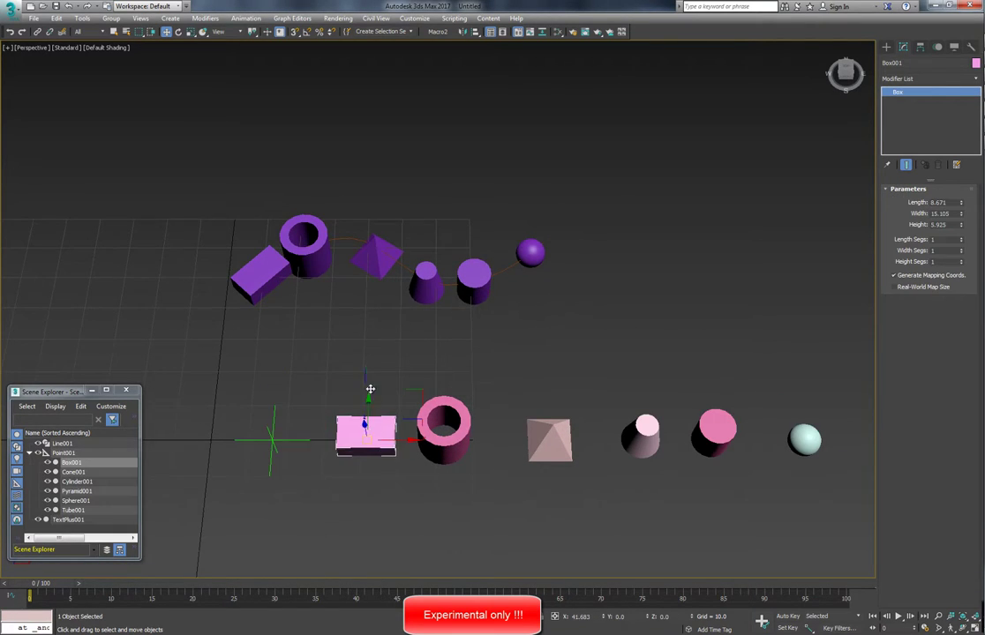
middle_click_drag(369, 390, 366, 356)
left_click_drag(364, 370, 391, 403)
left_click_drag(444, 368, 446, 344)
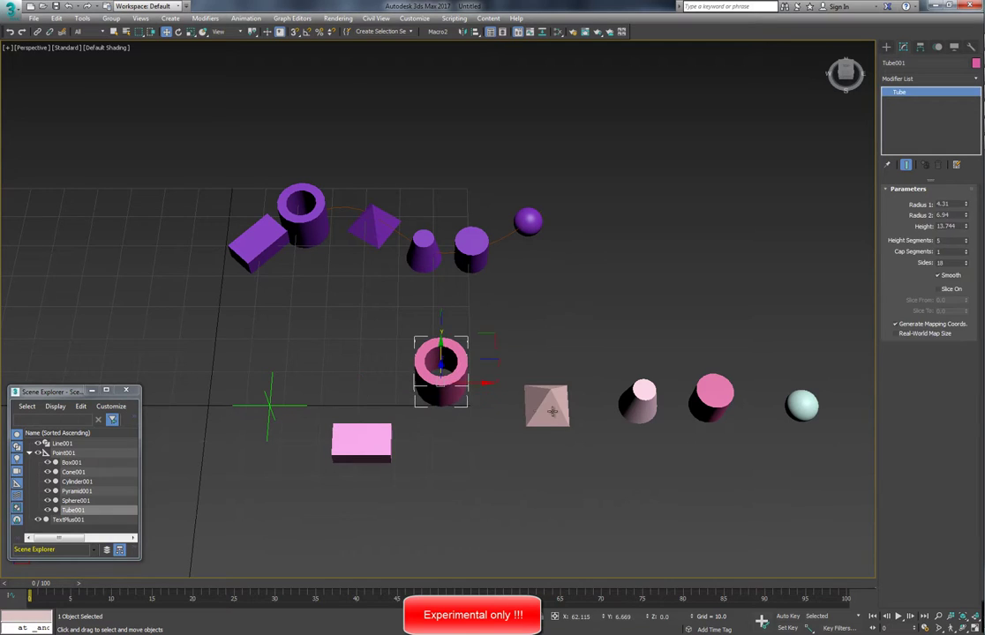
left_click_drag(553, 413, 555, 441)
Scatter the cone to about X 99.5, Y 5.4, the sphere to about X 101.4, Y -6.9, the cylinder in front and the pyramid farthest along X
left_click(649, 399)
left_click_drag(685, 360, 627, 340)
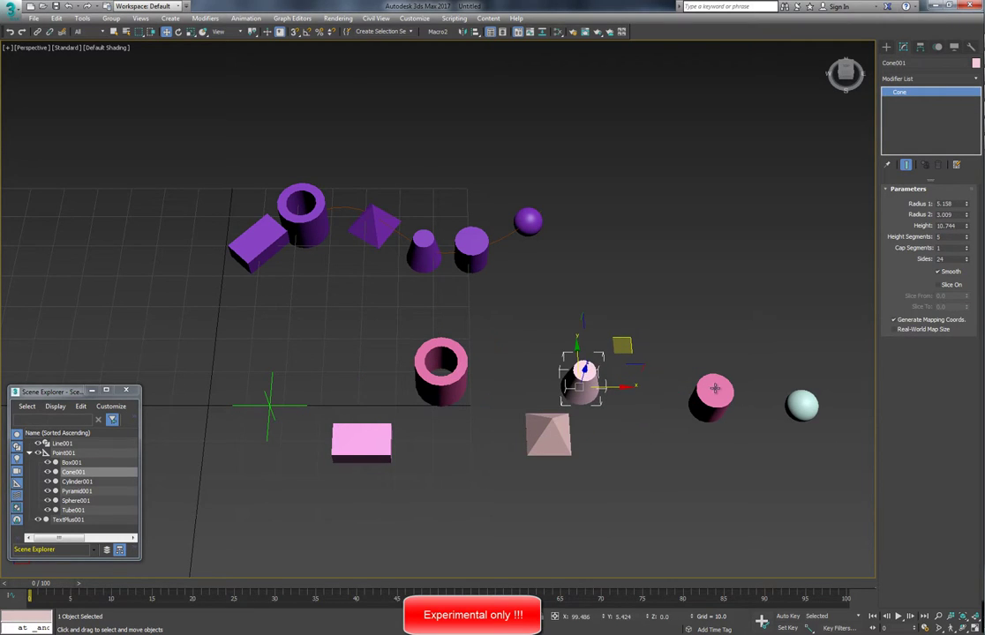
left_click_drag(715, 388, 532, 477)
left_click_drag(549, 433, 649, 428)
left_click_drag(802, 405, 590, 430)
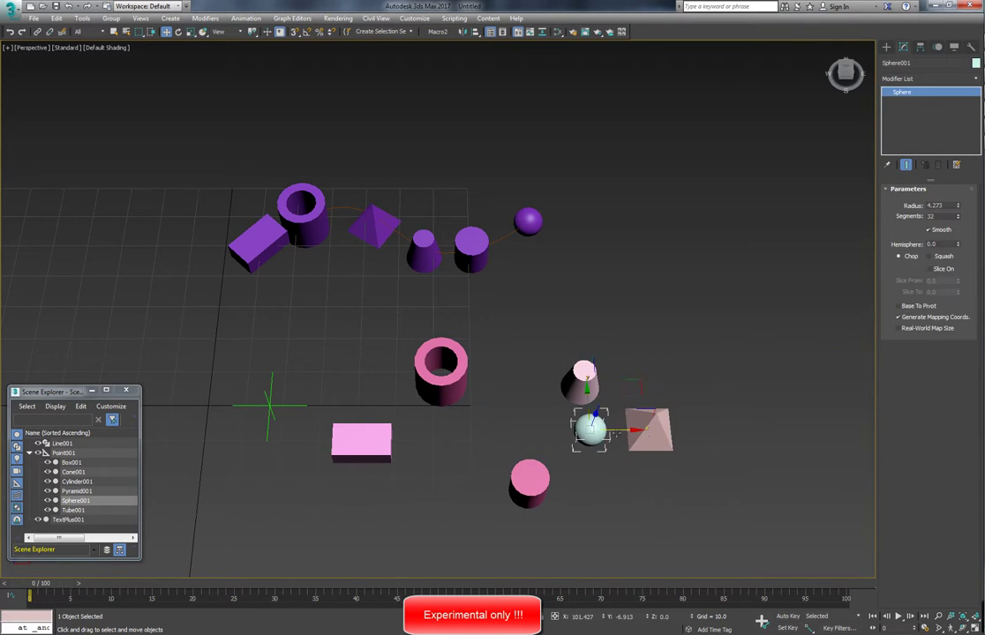
left_click_drag(648, 430, 695, 438)
middle_click_drag(490, 418, 497, 400)
Select the path text and slide its path offset through -37.0 to preview the scattered primitives along the curve
left_click(283, 234)
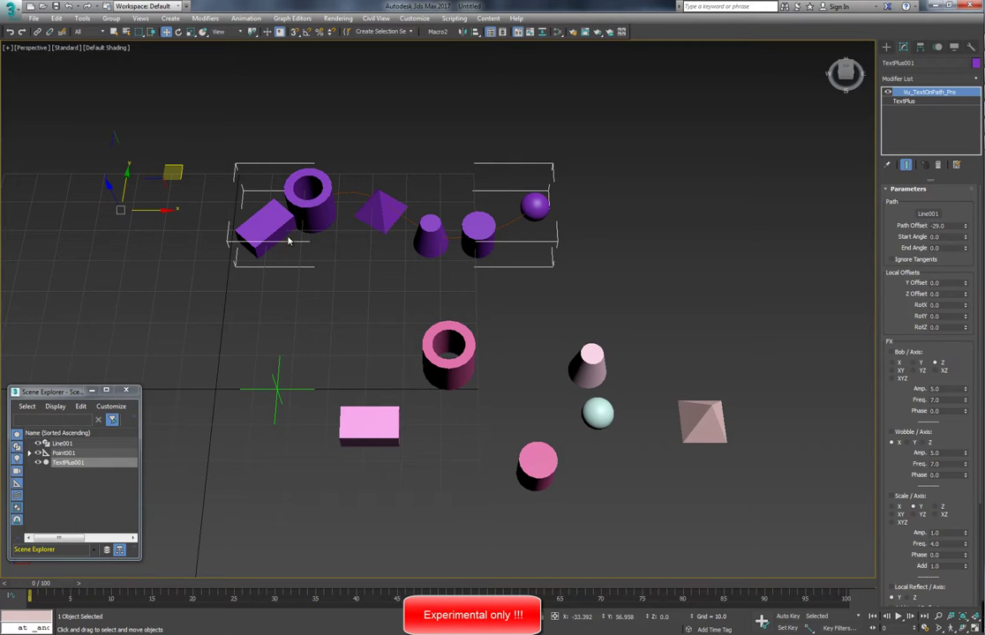
left_click_drag(967, 227, 907, 423)
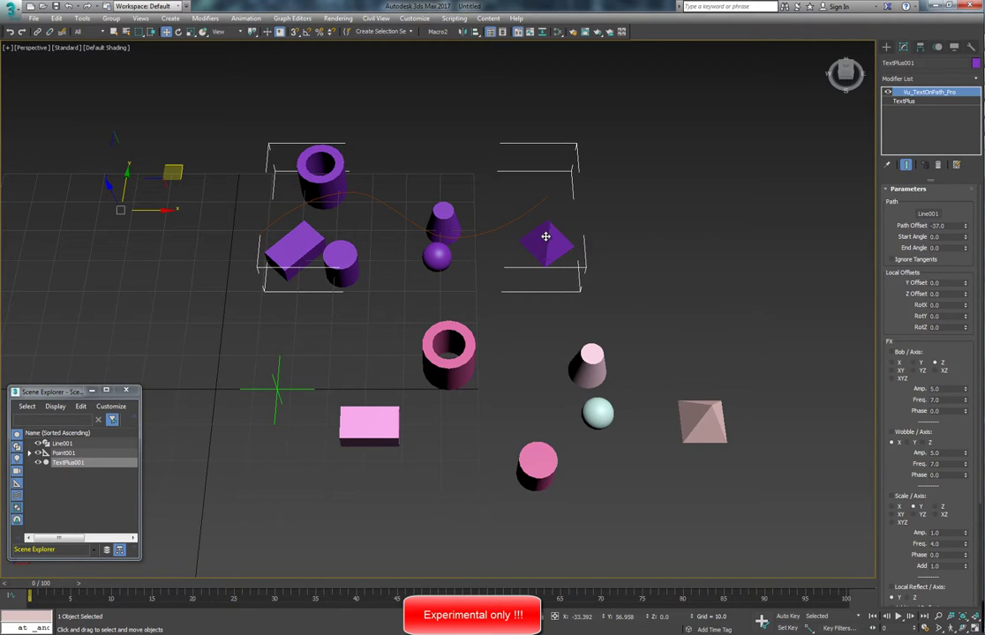
scroll(470, 303, "down", 3)
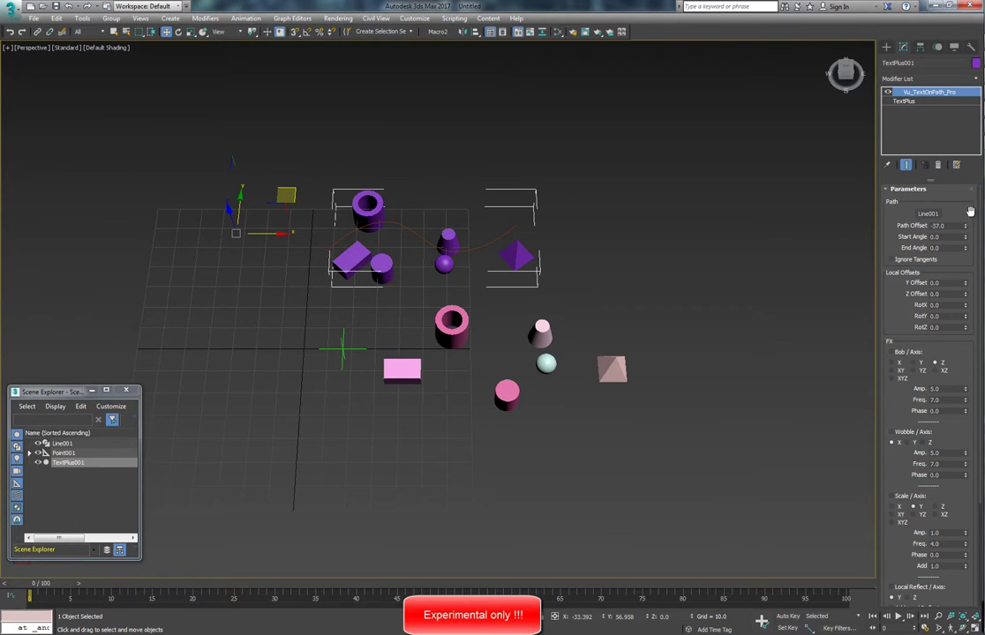
left_click_drag(965, 224, 944, 210)
middle_click_drag(659, 226, 667, 208)
Realign the linked primitives into one row along X, ordered box, tube, cylinder, cone, sphere and pyramid
left_click(412, 353)
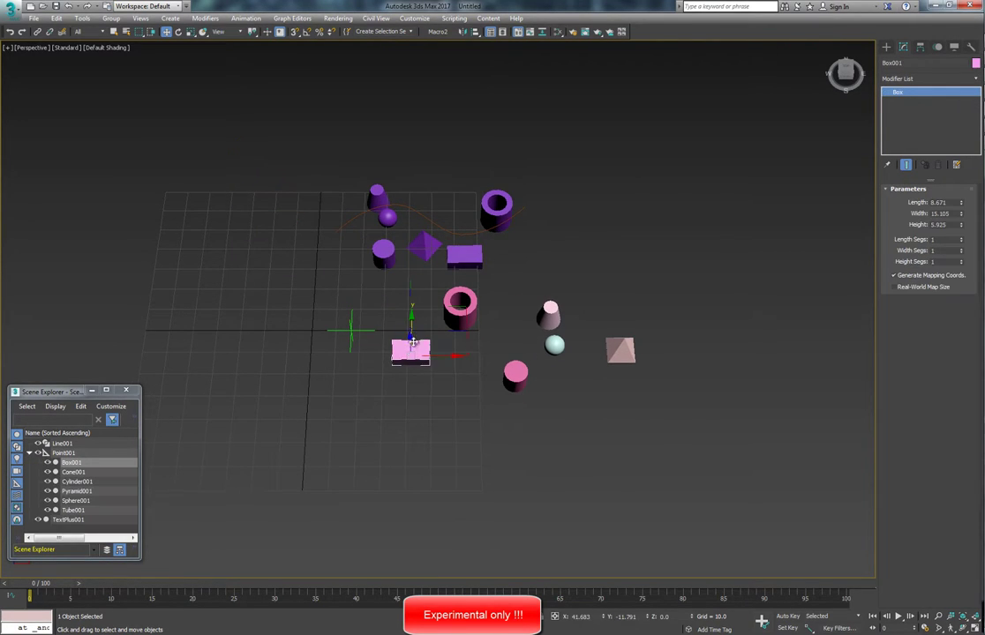
left_click(463, 306)
left_click_drag(515, 375, 515, 331)
left_click_drag(620, 352, 619, 340)
left_click(555, 346)
scroll(581, 339, "up", 4)
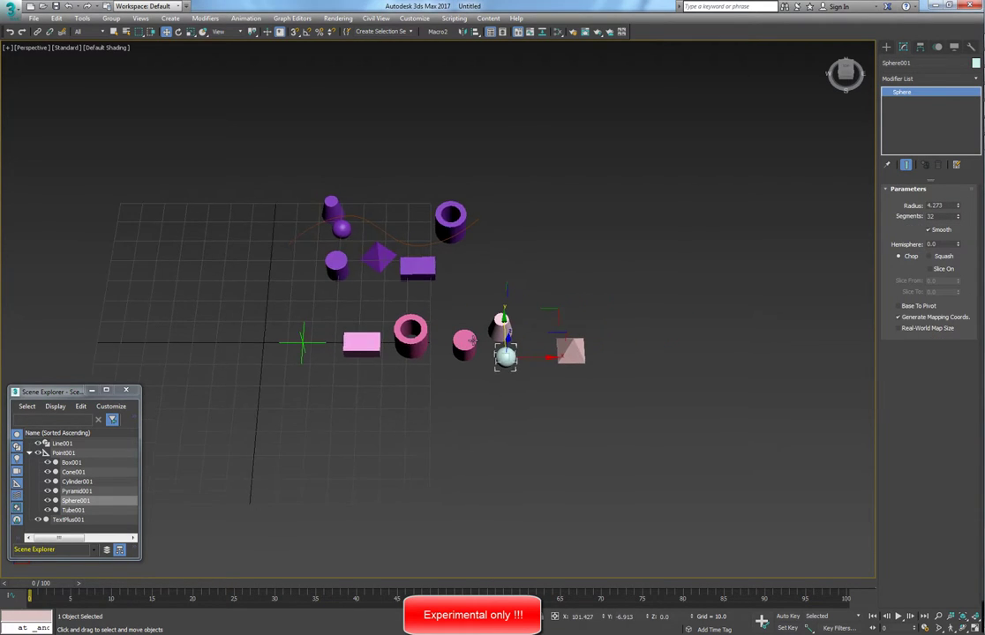
left_click_drag(546, 375, 599, 347)
left_click_drag(530, 321, 525, 350)
middle_click_drag(461, 242, 521, 299)
Select the text object whose purple primitives follow the curve
left_click(412, 253)
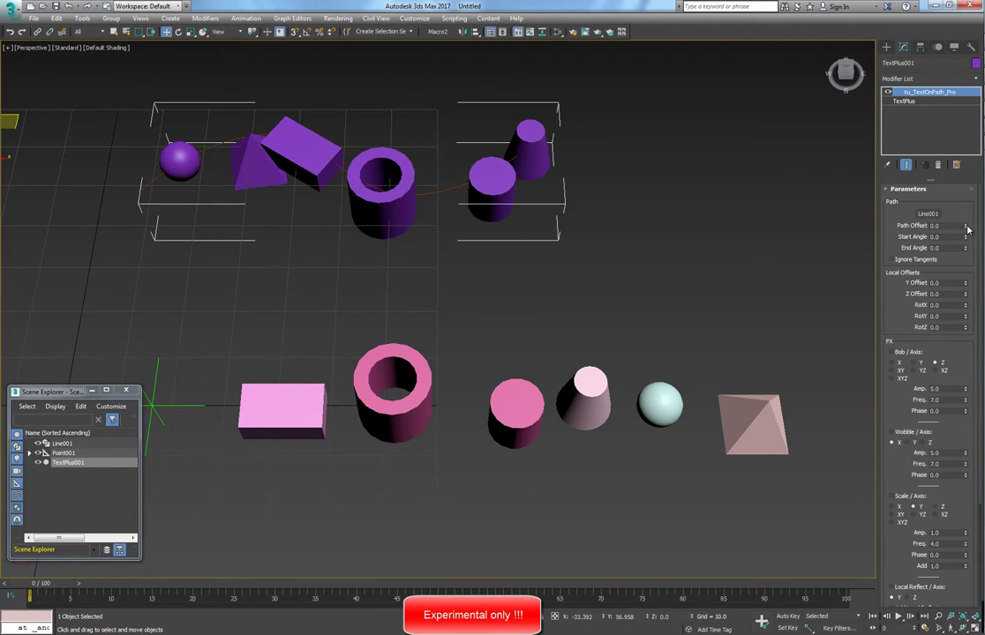